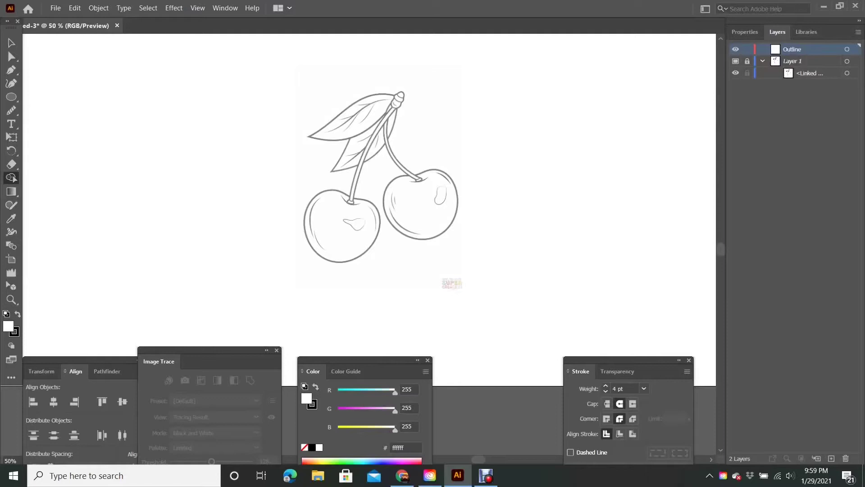
# Draw an unfilled 8 pt black ellipse and reshape it to trace the left cherry.
pyautogui.press('l')
pyautogui.press('d')
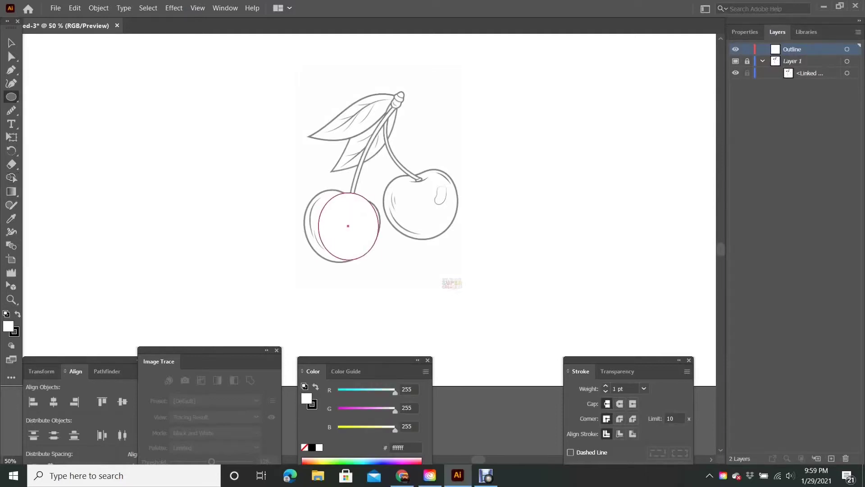
pyautogui.hotkey('ctrl', 'z')
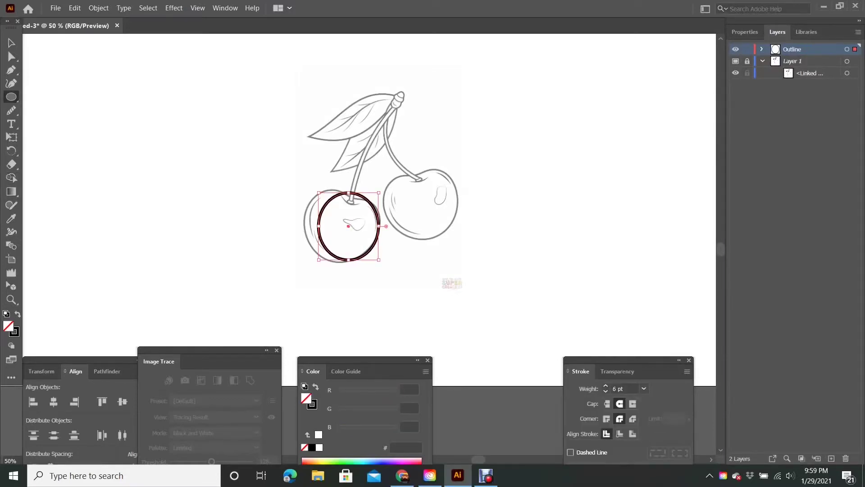
pyautogui.hotkey('ctrl', '1')
pyautogui.hotkey('shift', '`')
pyautogui.moveTo(271, 220); pyautogui.dragTo(246, 206)
pyautogui.moveTo(332, 155)
pyautogui.mouseDown()
pyautogui.moveTo(332, 163)
pyautogui.moveTo(353, 170)
pyautogui.moveTo(332, 161)
pyautogui.mouseUp()
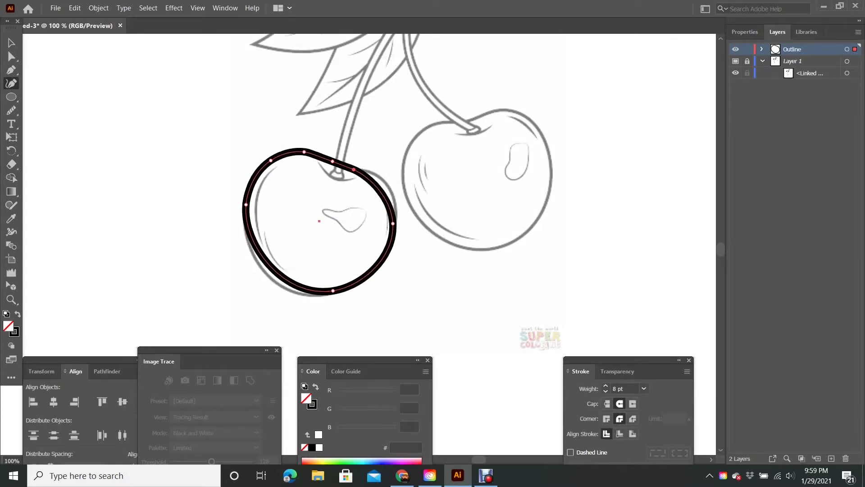
pyautogui.moveTo(388, 189); pyautogui.dragTo(376, 174)
pyautogui.click(395, 199)
pyautogui.click(382, 253)
pyautogui.click(273, 278)
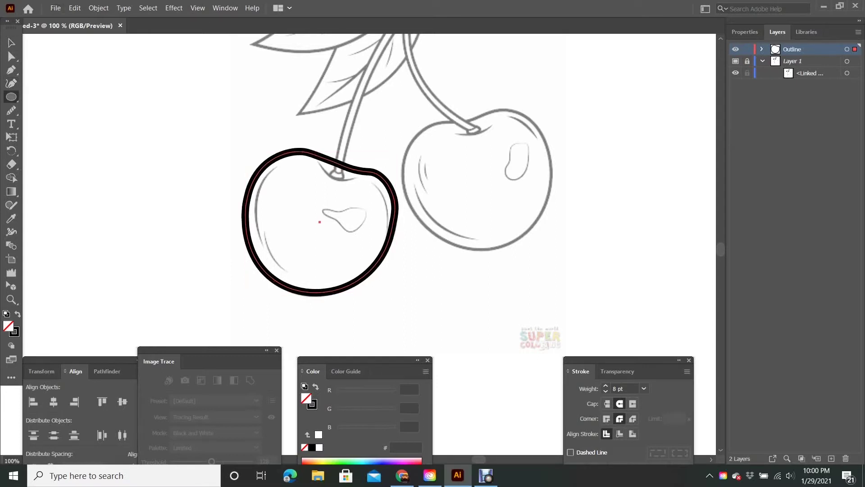
# Draw a circle over the right cherry and curve it to match the sketch outline.
pyautogui.moveTo(423, 128); pyautogui.dragTo(543, 249)
pyautogui.hotkey('shift', '~')
pyautogui.click(447, 241)
pyautogui.click(513, 240)
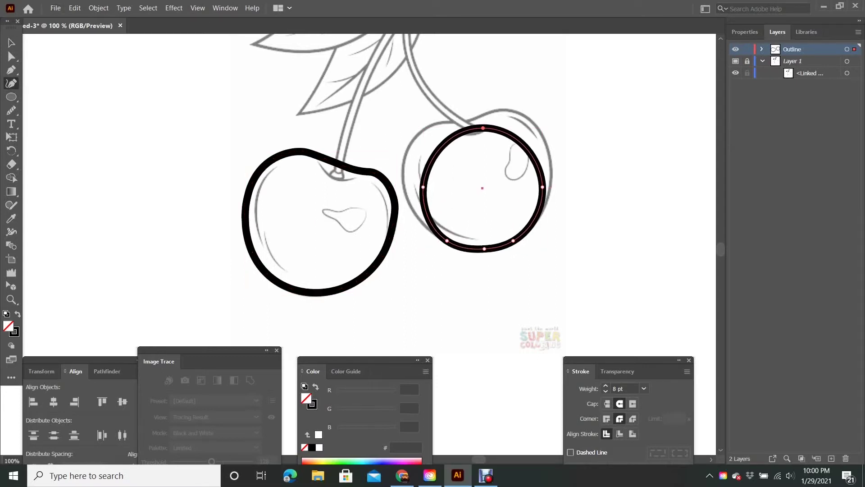
pyautogui.moveTo(483, 128); pyautogui.dragTo(503, 109)
pyautogui.click(535, 122)
pyautogui.moveTo(433, 136); pyautogui.dragTo(422, 129)
pyautogui.moveTo(424, 162)
pyautogui.mouseDown()
pyautogui.moveTo(418, 149)
pyautogui.moveTo(405, 161)
pyautogui.mouseUp()
pyautogui.scroll(-2, 388, 247)
pyautogui.scroll(2, 388, 247)
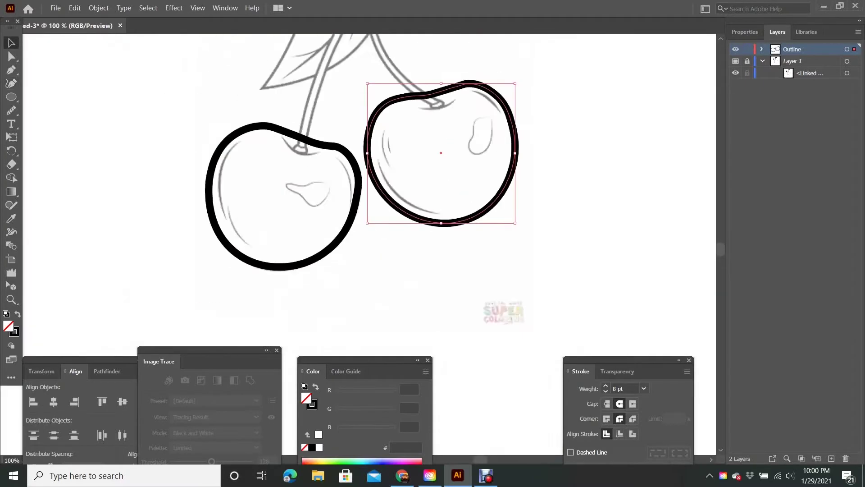
pyautogui.scroll(2, 388, 247)
# Draw a thin ellipse along the left cherry's edge and bend it into a crescent.
pyautogui.click(388, 247)
pyautogui.scroll(2, 248, 180)
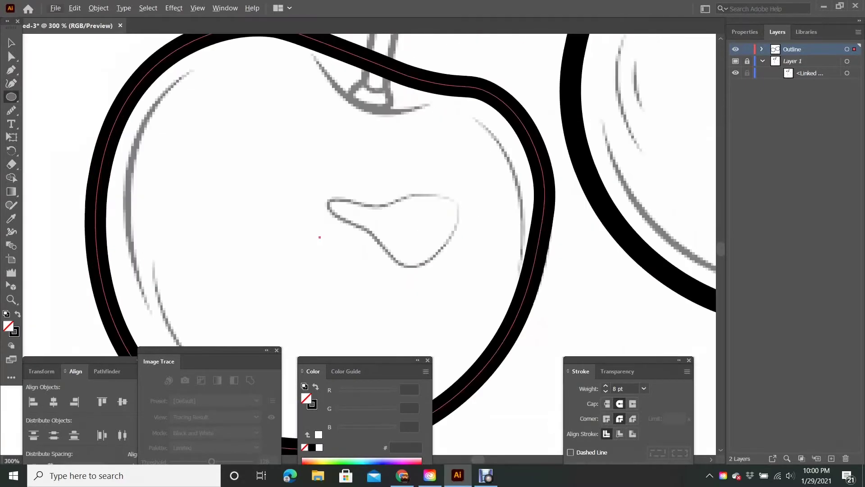
pyautogui.moveTo(121, 67); pyautogui.dragTo(199, 315)
pyautogui.hotkey('shift', '~')
pyautogui.moveTo(160, 68); pyautogui.dragTo(189, 70)
pyautogui.moveTo(190, 191); pyautogui.dragTo(143, 135)
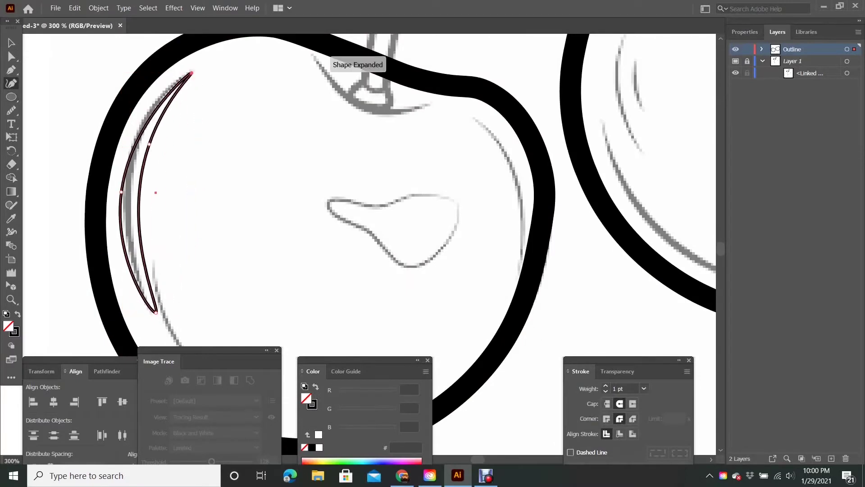
pyautogui.scroll(-2, 181, 187)
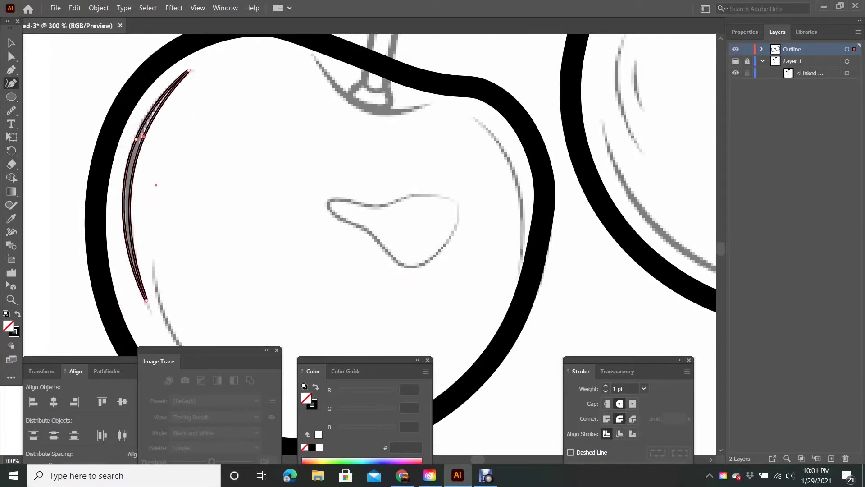
# Place a copy of the crescent lower down and rotate it to follow the sketch.
pyautogui.press('v')
pyautogui.moveTo(158, 203); pyautogui.dragTo(206, 241)
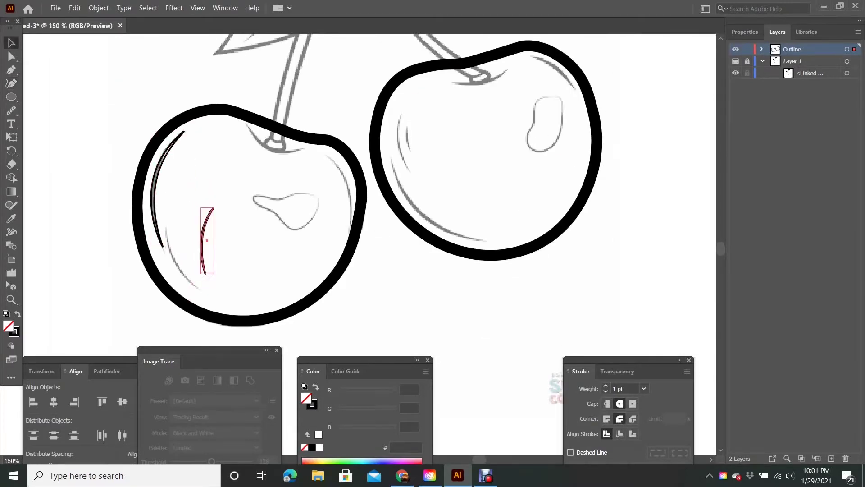
pyautogui.scroll(3, 218, 227)
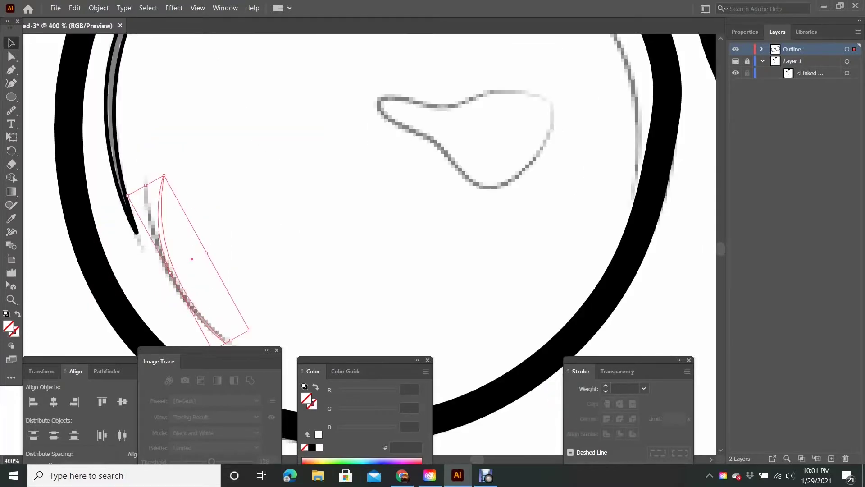
pyautogui.moveTo(167, 172); pyautogui.dragTo(154, 178)
pyautogui.hotkey('ctrl', 'shift', 'a')
pyautogui.scroll(-3, 190, 270)
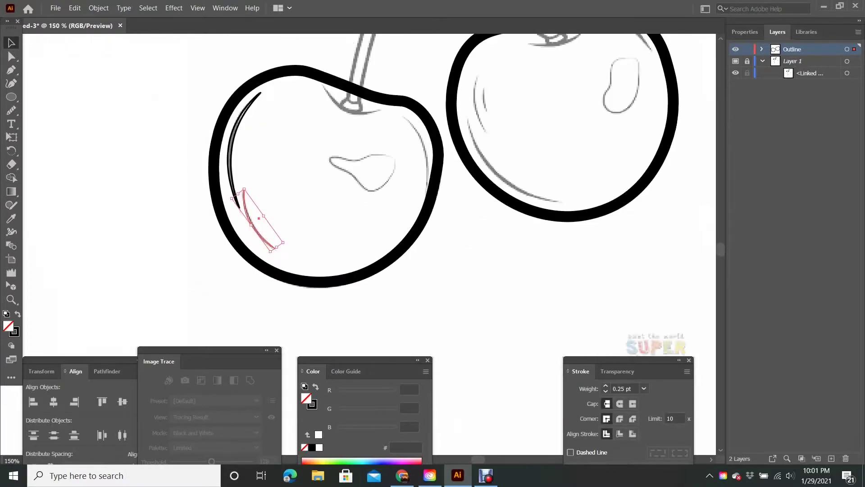
pyautogui.scroll(2, 180, 293)
# Trace the shine blob and reshape it to match the sketch.
pyautogui.press('p')
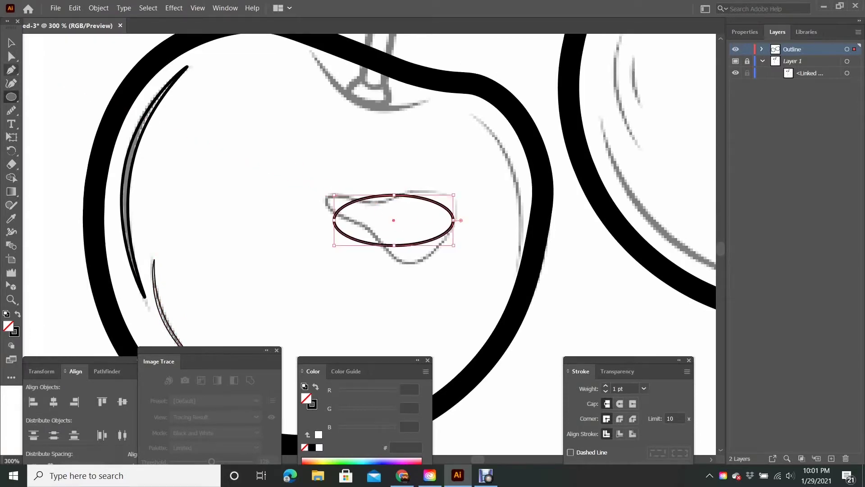
pyautogui.hotkey('shift', '~')
pyautogui.moveTo(334, 220); pyautogui.dragTo(325, 198)
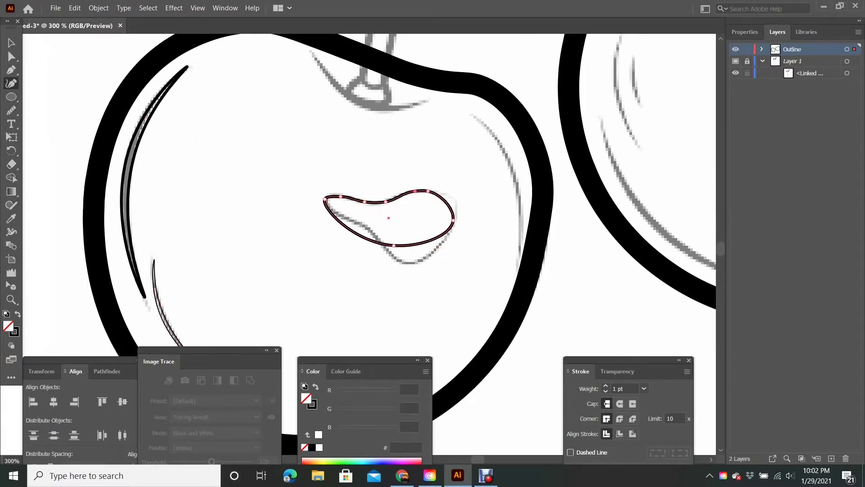
pyautogui.scroll(-3, 390, 226)
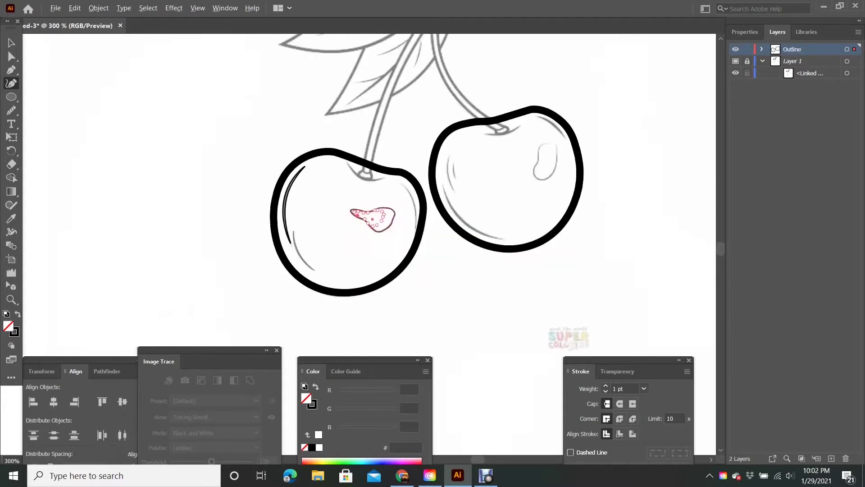
pyautogui.press('v')
pyautogui.hotkey('ctrl', 'shift', 'a')
pyautogui.scroll(2, 374, 266)
# Draw a small ellipse where the stem meets the cherry and bend it into a thin sliver.
pyautogui.click(12, 96)
pyautogui.moveTo(320, 162); pyautogui.dragTo(359, 200)
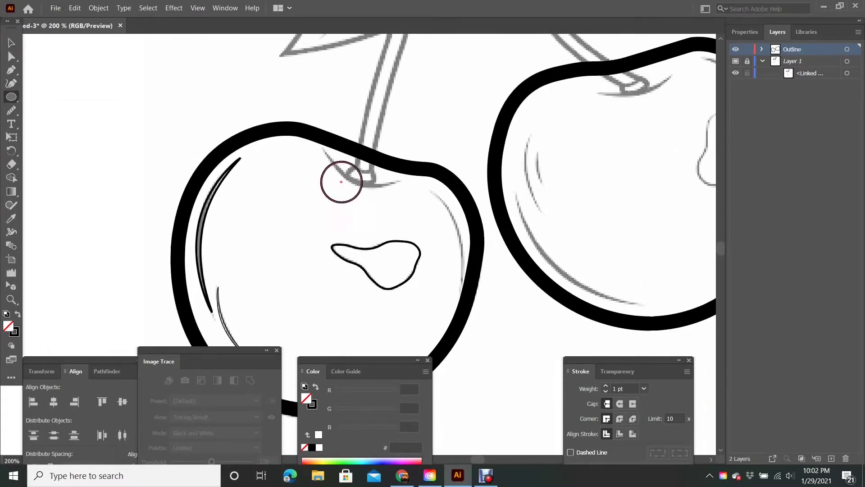
pyautogui.scroll(2, 340, 182)
pyautogui.hotkey('shift', '~')
pyautogui.moveTo(271, 116)
pyautogui.mouseDown()
pyautogui.moveTo(298, 157)
pyautogui.moveTo(373, 157)
pyautogui.mouseUp()
pyautogui.moveTo(275, 211); pyautogui.dragTo(289, 170)
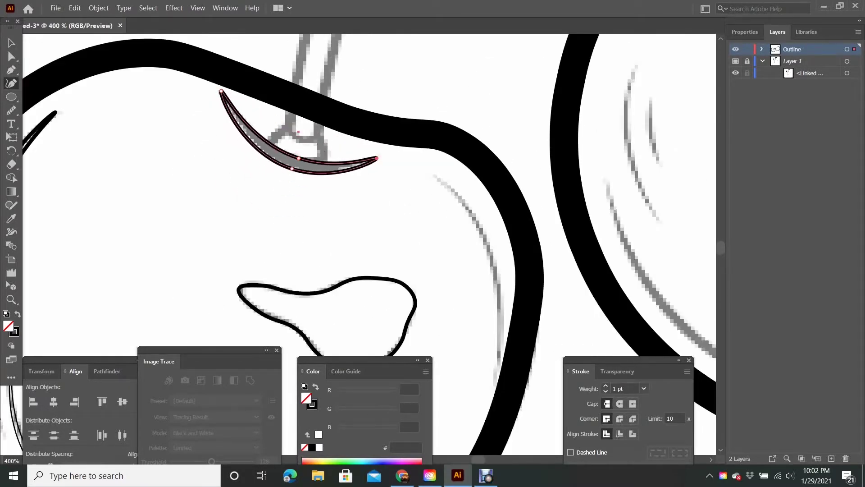
pyautogui.press('v')
pyautogui.scroll(-3, 248, 174)
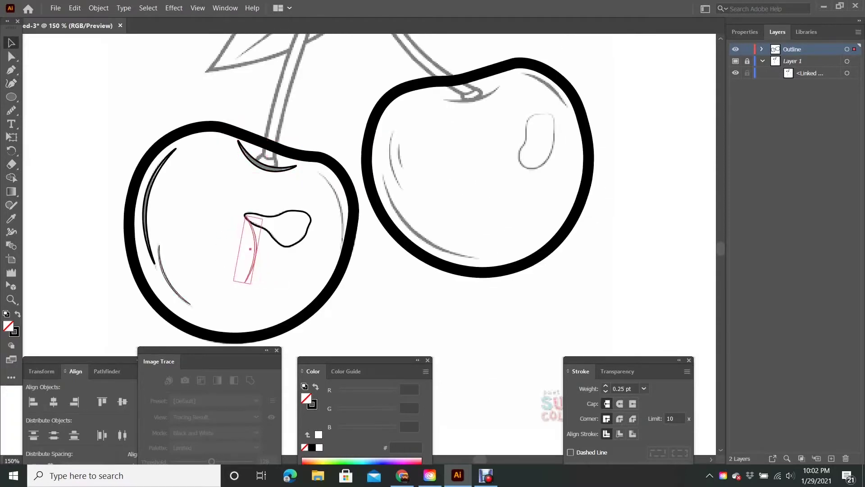
pyautogui.scroll(-3, 365, 301)
pyautogui.hotkey('ctrl', 'shift', 'a')
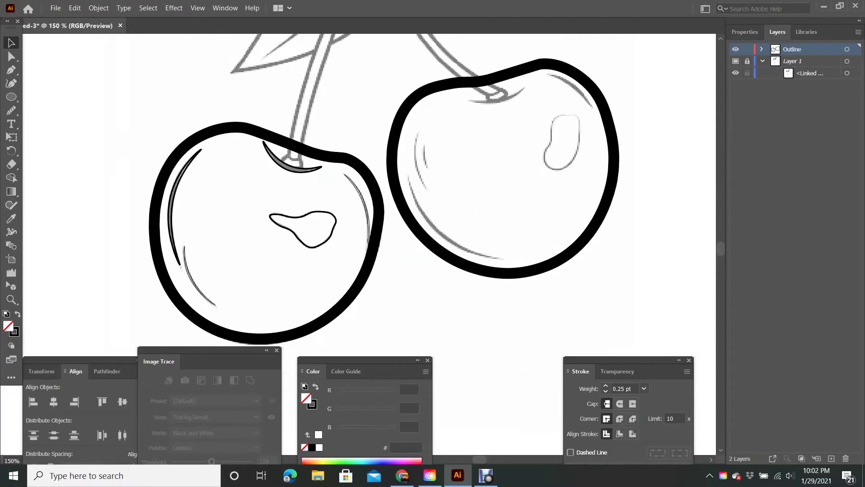
pyautogui.scroll(1, 365, 301)
# Fill the left cherry with red db2638 and select its thin left highlight.
pyautogui.click(209, 253)
pyautogui.doubleClick(8, 326)
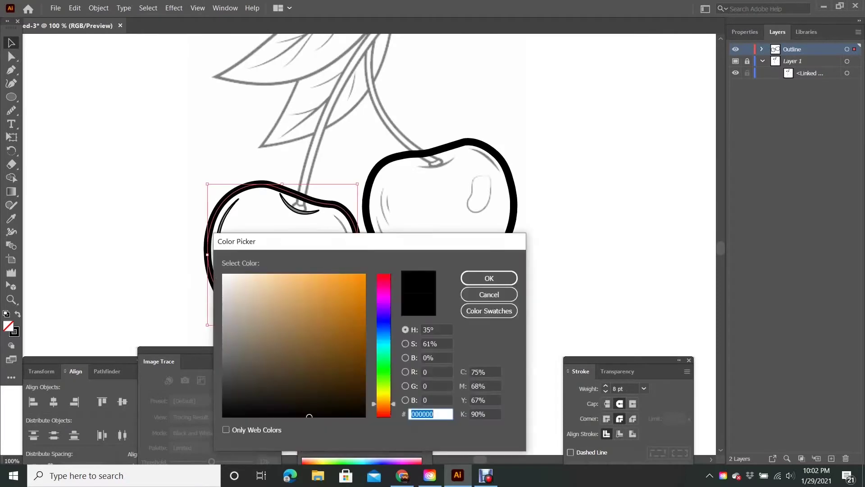
pyautogui.write('db2638')
pyautogui.press('Return')
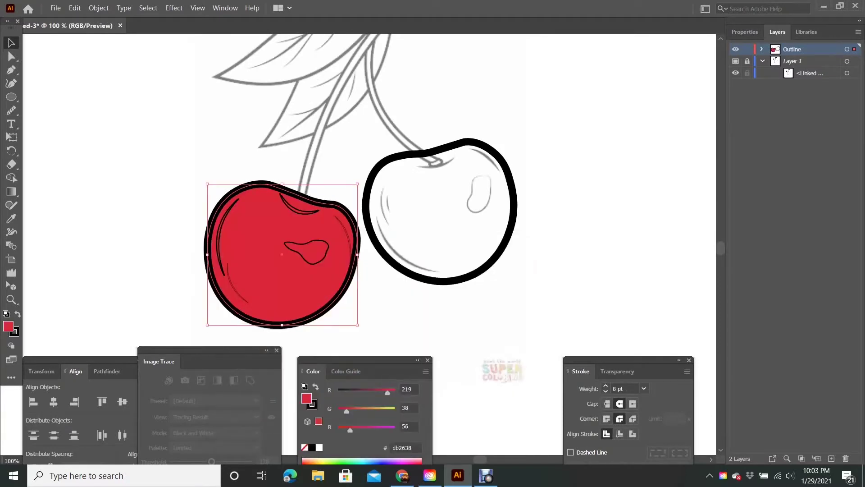
pyautogui.scroll(1, 334, 266)
pyautogui.click(161, 223)
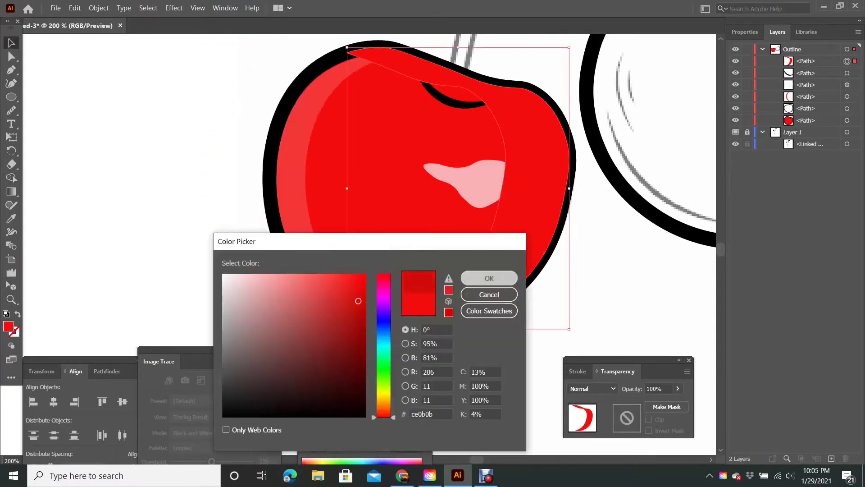
# Give the shadow crescent darker red ce0b0b, send it backward and fit it inside the outline.
pyautogui.press('Return')
pyautogui.hotkey('ctrl', '[')
pyautogui.hotkey('ctrl', '[')
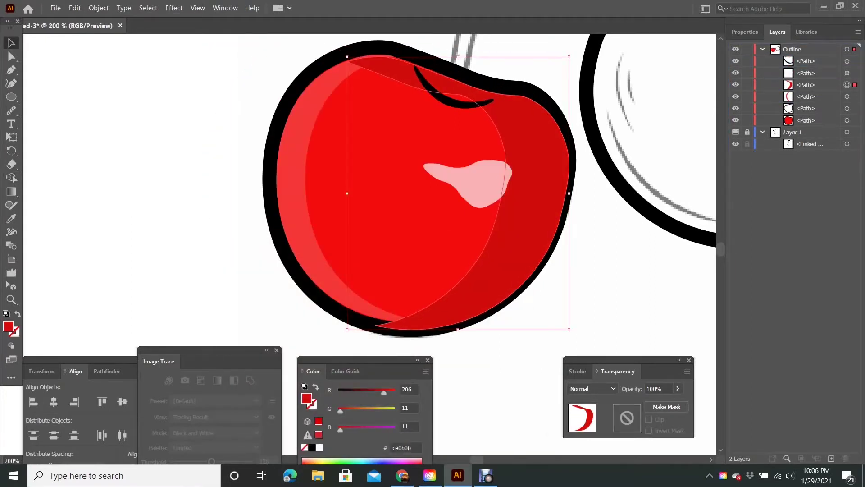
pyautogui.moveTo(347, 47); pyautogui.dragTo(355, 57)
pyautogui.hotkey('ctrl', '-')
pyautogui.hotkey('ctrl', '-')
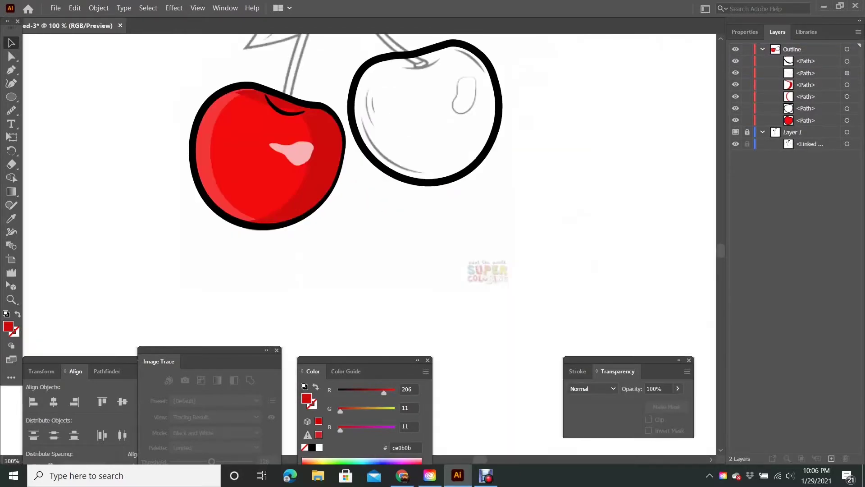
pyautogui.click(289, 177)
pyautogui.hotkey('ctrl', '+')
pyautogui.hotkey('ctrl', '+')
pyautogui.hotkey('ctrl', '+')
pyautogui.hotkey('ctrl', '-')
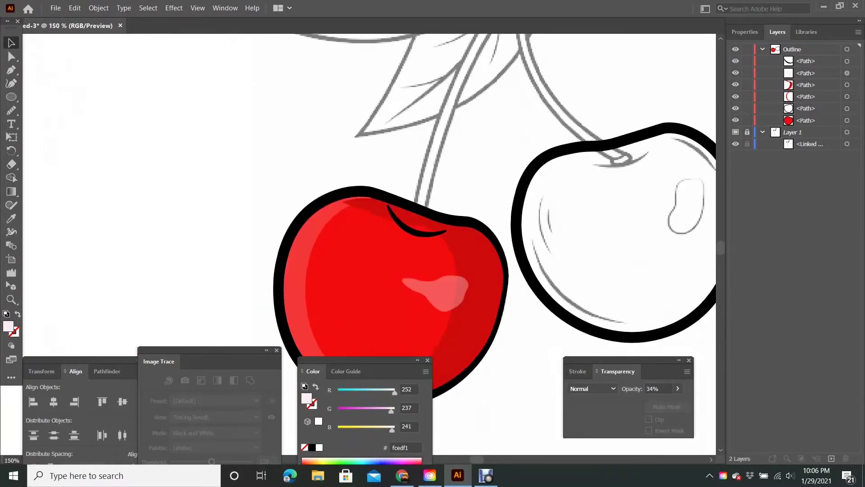
# Draw a white ellipse and bend it into a thin streak along the cherry's left edge.
pyautogui.press('l')
pyautogui.hotkey('ctrl', '+')
pyautogui.moveTo(257, 176); pyautogui.dragTo(288, 346)
pyautogui.scroll(-2, 360, 243)
pyautogui.moveTo(273, 111); pyautogui.dragTo(317, 78)
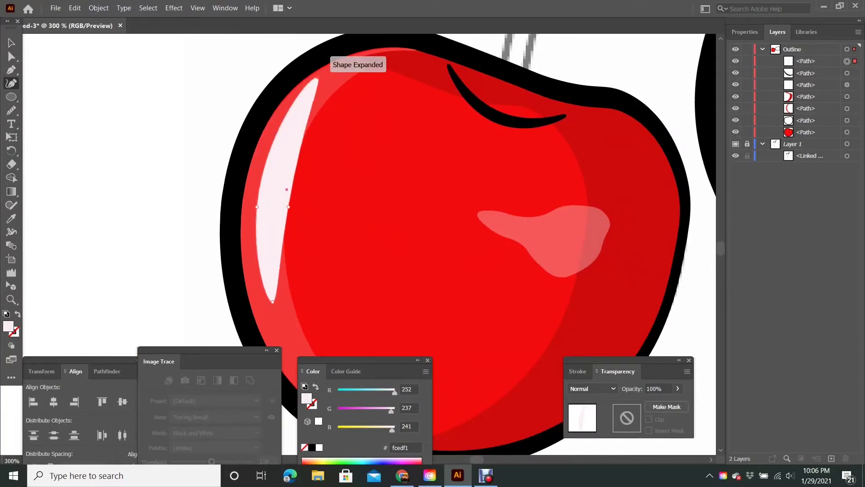
pyautogui.moveTo(272, 301); pyautogui.dragTo(269, 331)
pyautogui.hotkey('ctrl', '-')
pyautogui.hotkey('ctrl', '-')
pyautogui.hotkey('ctrl', '-')
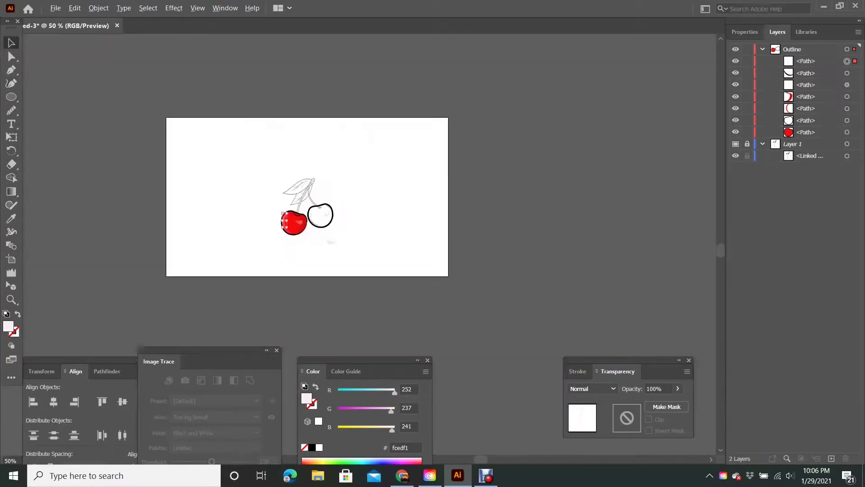
pyautogui.hotkey('ctrl', '1')
# Narrow the dark red shadow shape and deselect it.
pyautogui.press('i')
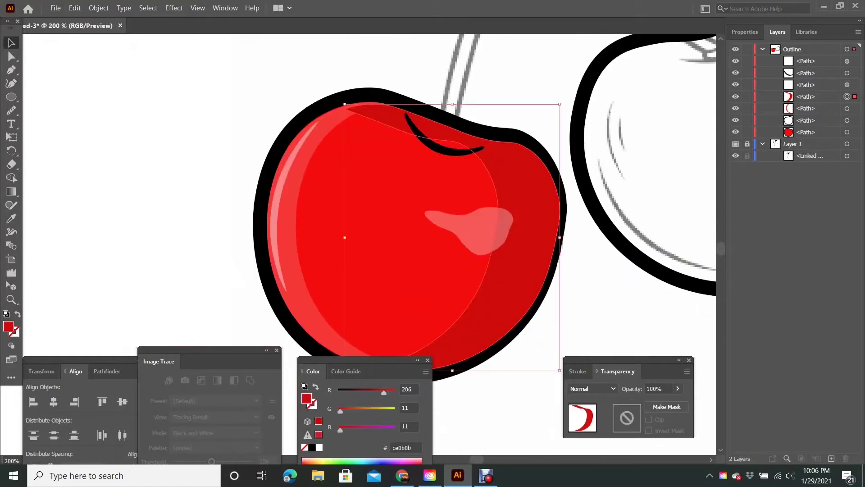
pyautogui.moveTo(560, 237); pyautogui.dragTo(553, 237)
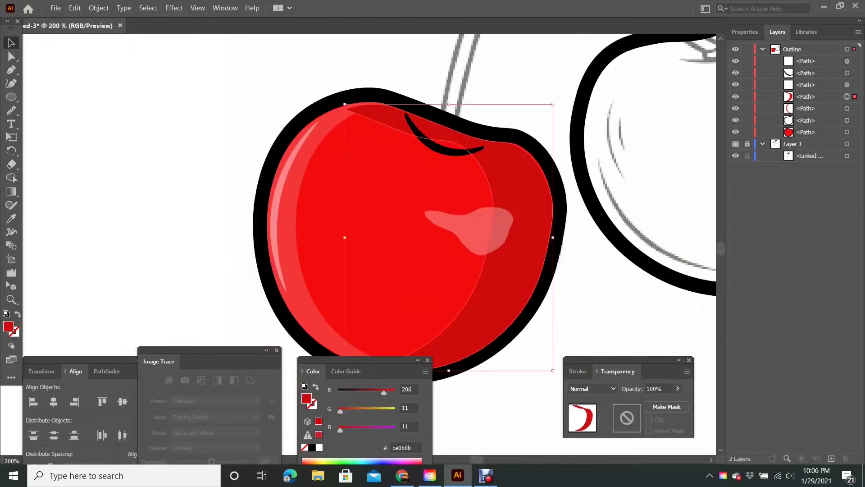
pyautogui.hotkey('ctrl', 'shift', 'a')
pyautogui.hotkey('ctrl', '-')
pyautogui.hotkey('ctrl', '-')
pyautogui.hotkey('ctrl', '-')
# Group the red cherry's parts, then undo and redo to restore its copy over the right cherry.
pyautogui.hotkey('ctrl', '+')
pyautogui.hotkey('ctrl', '+')
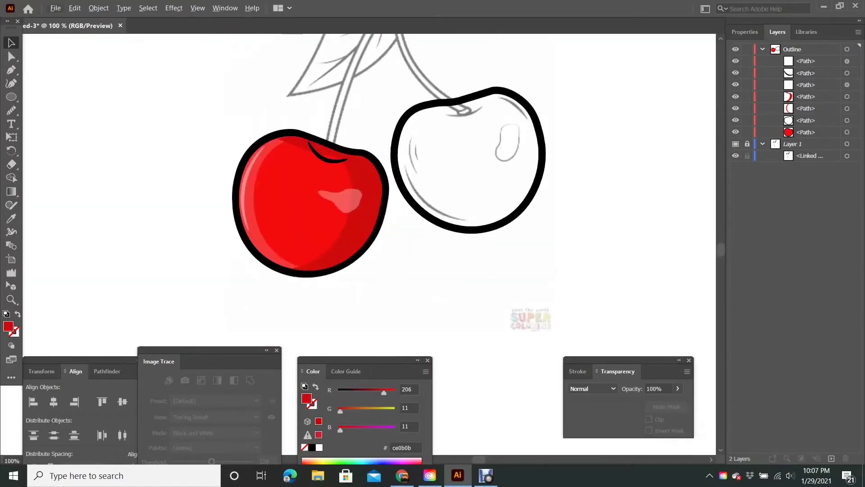
pyautogui.hotkey('ctrl', '+')
pyautogui.hotkey('ctrl', '-')
pyautogui.hotkey('ctrl', '-')
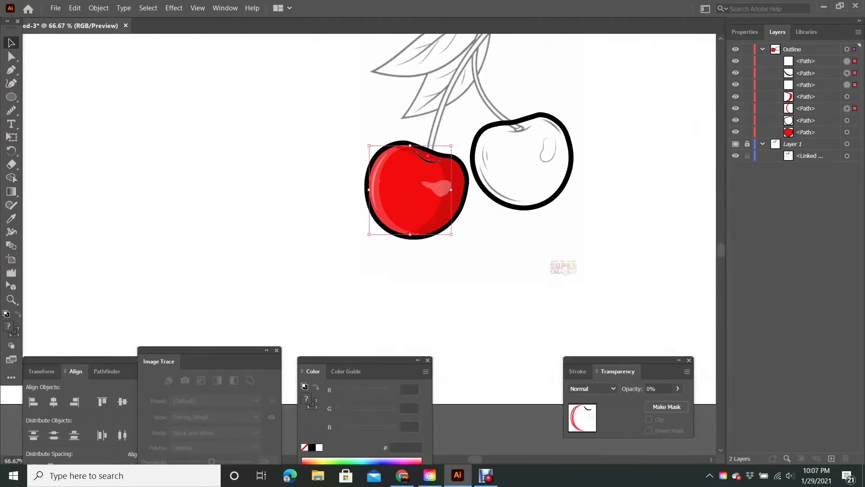
pyautogui.hotkey('ctrl', 'g')
pyautogui.hotkey('ctrl', 'z')
pyautogui.hotkey('ctrl', 'z')
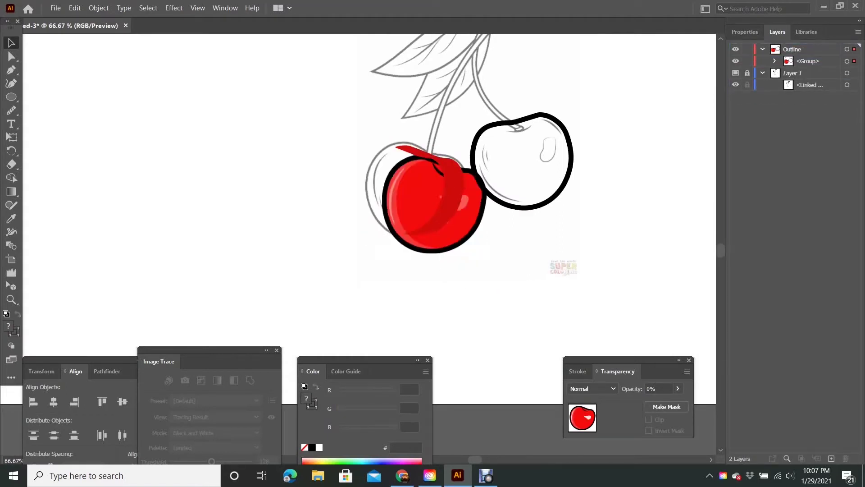
pyautogui.hotkey('ctrl', 'z')
pyautogui.hotkey('ctrl', 'z')
pyautogui.hotkey('ctrl', 'z')
pyautogui.hotkey('ctrl', 'shift', 'z')
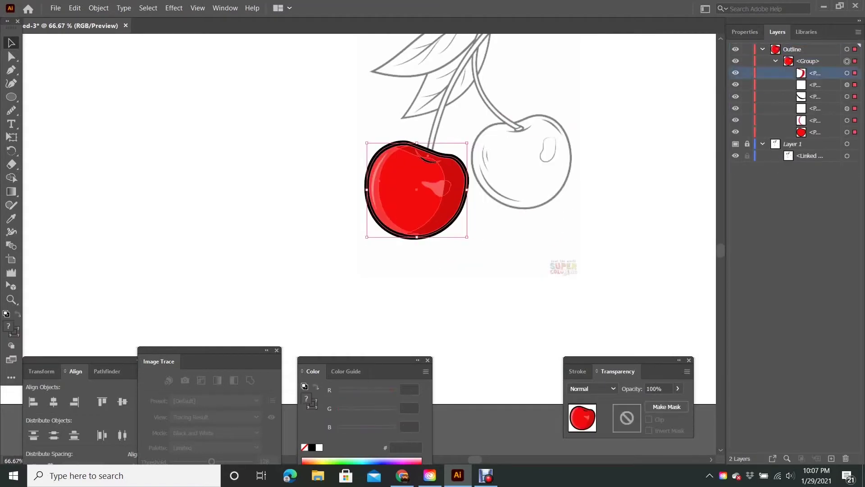
pyautogui.hotkey('ctrl', 'shift', 'z')
pyautogui.hotkey('ctrl', 'shift', 'z')
pyautogui.hotkey('ctrl', 'shift', 'z')
pyautogui.hotkey('ctrl', 'shift', 'z')
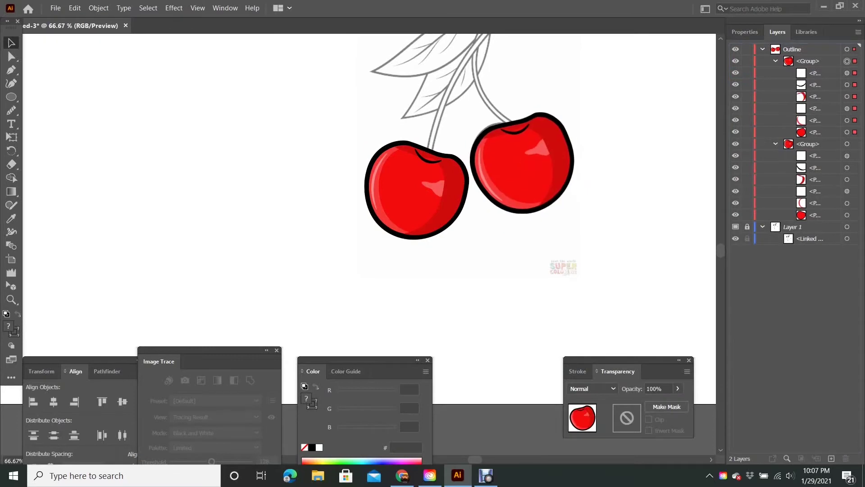
pyautogui.hotkey('ctrl', 'shift', 'z')
pyautogui.hotkey('ctrl', 'shift', 'z')
pyautogui.hotkey('ctrl', 'shift', 'z')
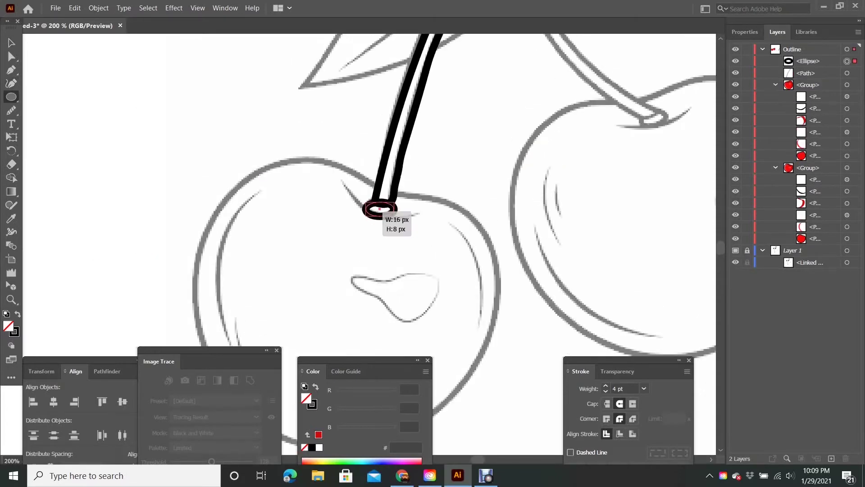
# Bring the left stem in front of the knob and fill it green 117c15.
pyautogui.hotkey('ctrl', '-')
pyautogui.hotkey('ctrl', '-')
pyautogui.hotkey('ctrl', '-')
pyautogui.hotkey('ctrl', 'shift', ']')
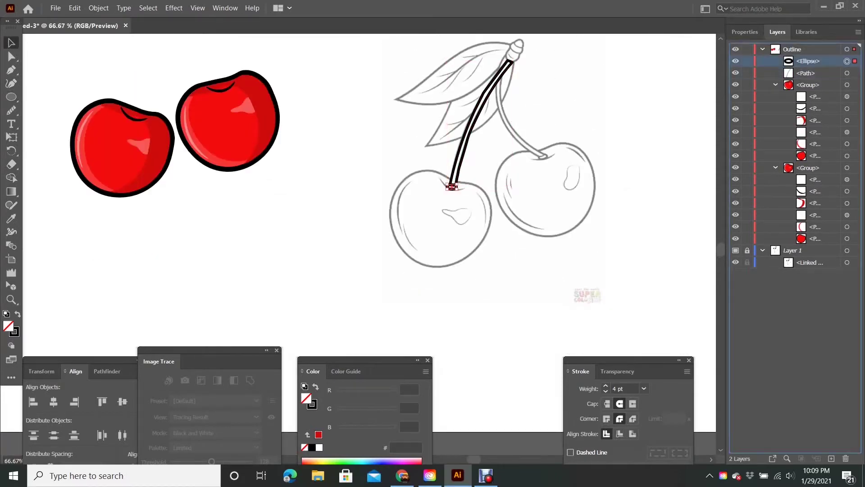
pyautogui.hotkey('ctrl', '+')
pyautogui.doubleClick(14, 331)
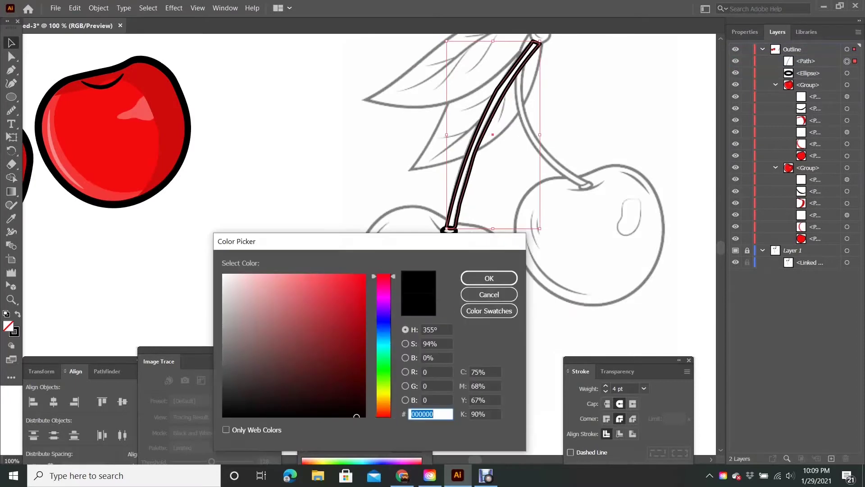
pyautogui.write('117c15')
pyautogui.press('Return')
pyautogui.hotkey('ctrl', '-')
pyautogui.hotkey('ctrl', '-')
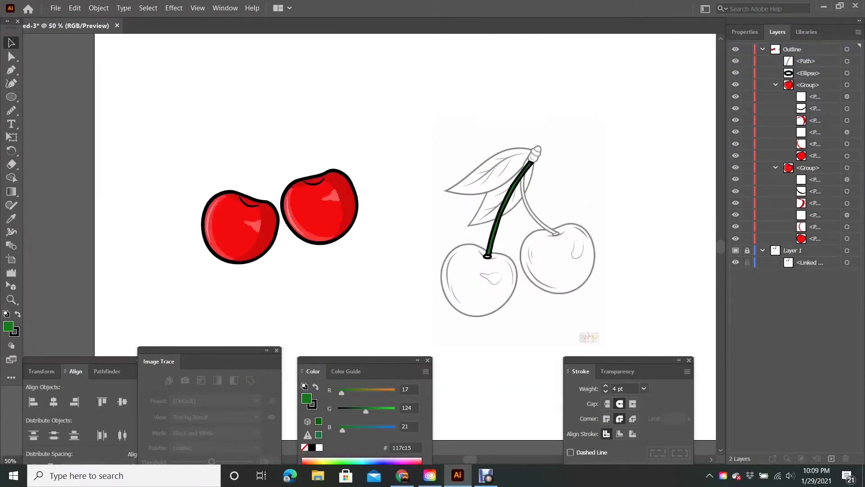
pyautogui.scroll(4, 517, 242)
# Duplicate the green stem for the right cherry.
pyautogui.hotkey('shift', '`')
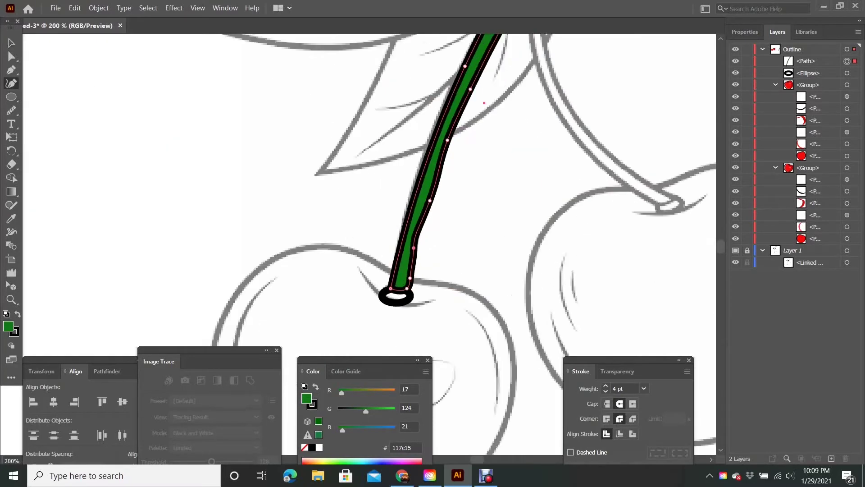
pyautogui.hotkey('ctrl', '-')
pyautogui.scroll(3, 484, 103)
pyautogui.hotkey('ctrl', '-')
pyautogui.hotkey('ctrl', '-')
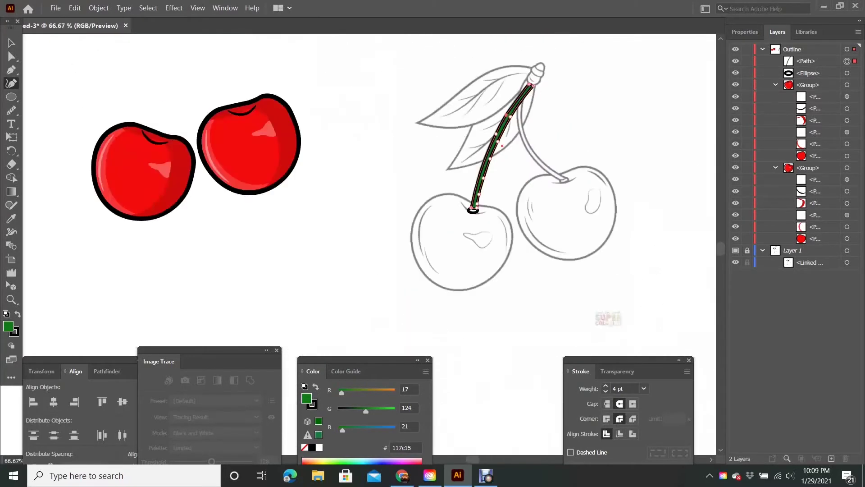
pyautogui.press('v')
pyautogui.hscroll(2, 300, 194)
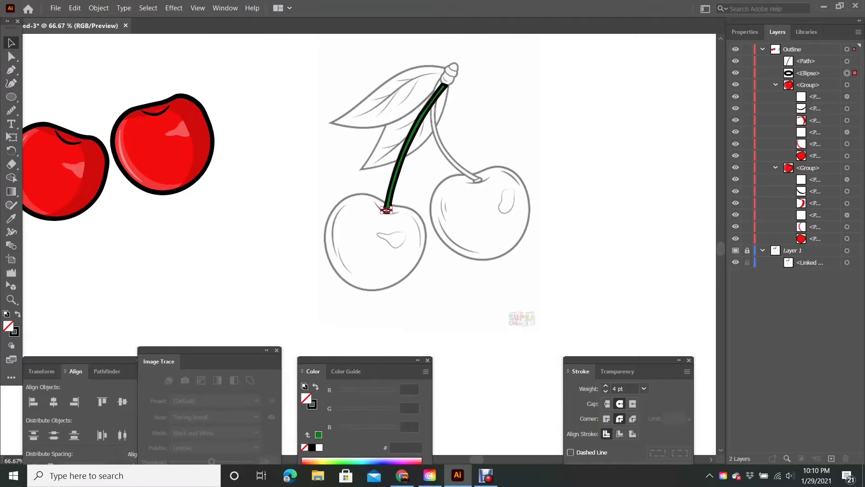
pyautogui.hotkey('ctrl', 'z')
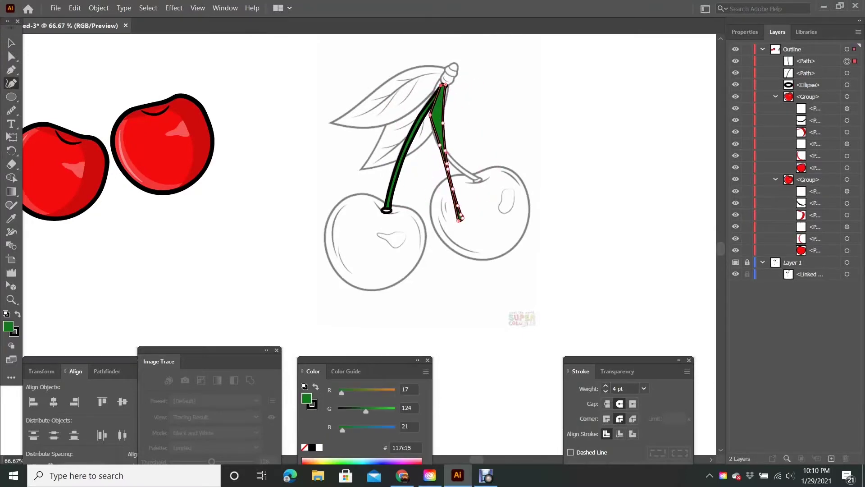
pyautogui.hotkey('ctrl', '+')
pyautogui.hotkey('ctrl', '+')
# Reshape the copied stem along the right sketch stem and delete a stray point.
pyautogui.click(454, 309)
pyautogui.click(509, 214)
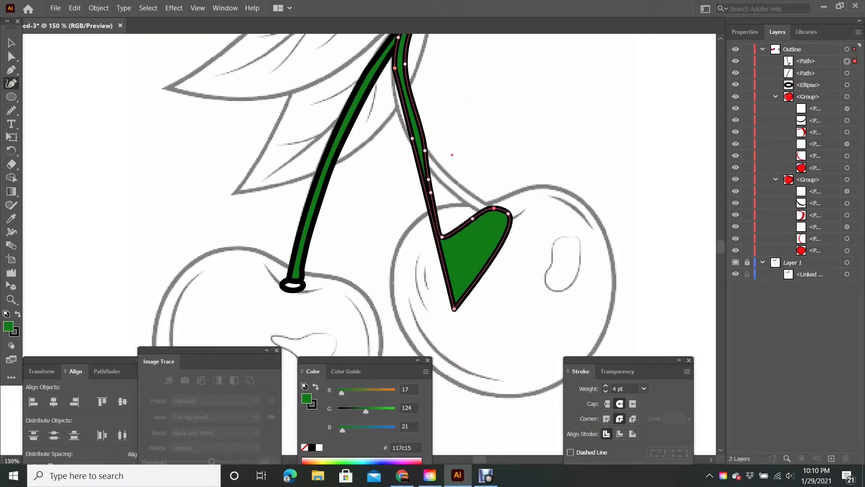
pyautogui.click(482, 200)
pyautogui.click(468, 186)
pyautogui.scroll(2, 452, 155)
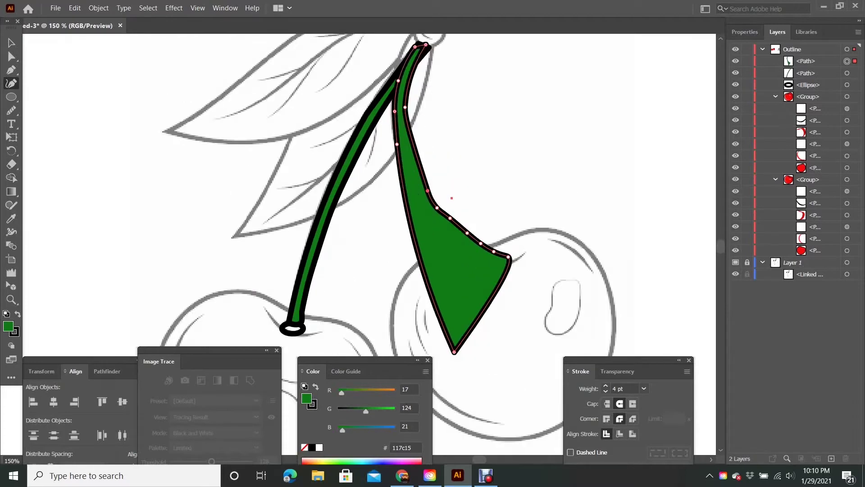
pyautogui.press('Delete')
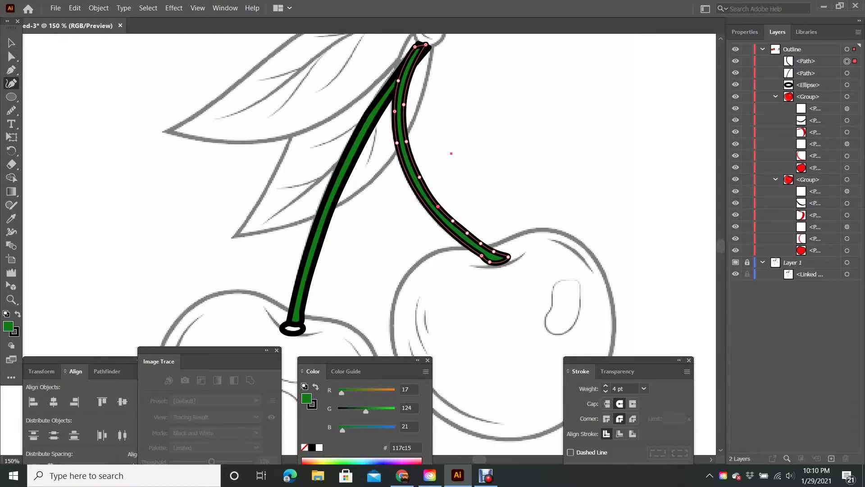
pyautogui.scroll(-5, 451, 153)
pyautogui.scroll(5, 182, 265)
# Fill the oval knobs at the stem bases brown 543e07.
pyautogui.press('v')
pyautogui.click(183, 265)
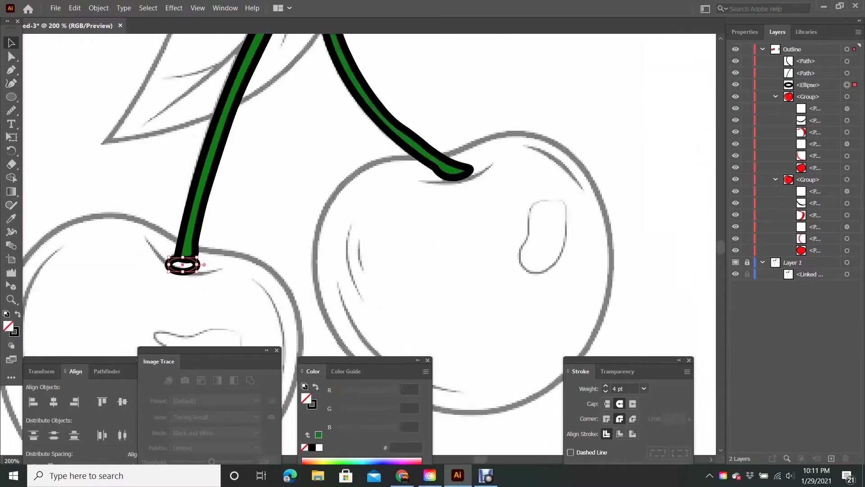
pyautogui.doubleClick(311, 403)
pyautogui.press('Return')
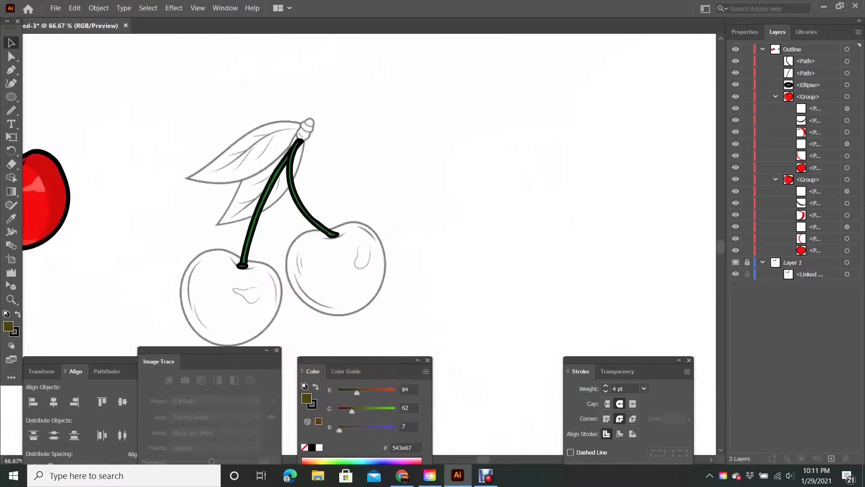
pyautogui.scroll(1, 222, 214)
pyautogui.click(222, 182)
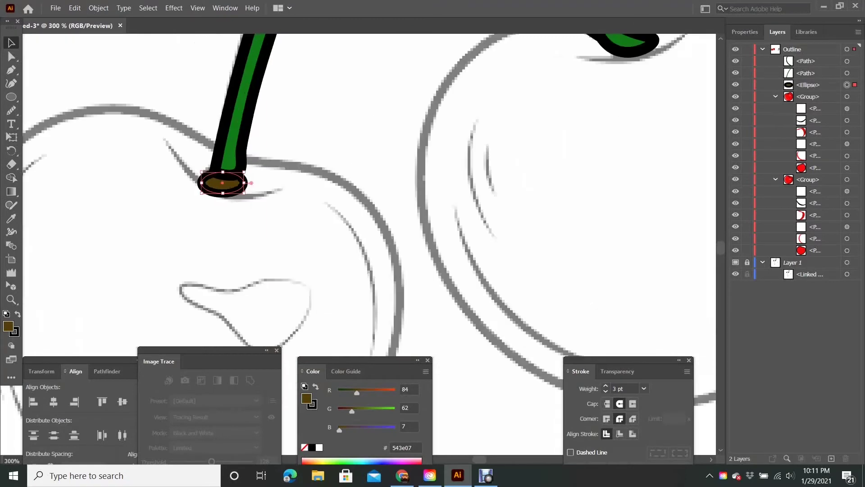
pyautogui.hotkey('ctrl', '1')
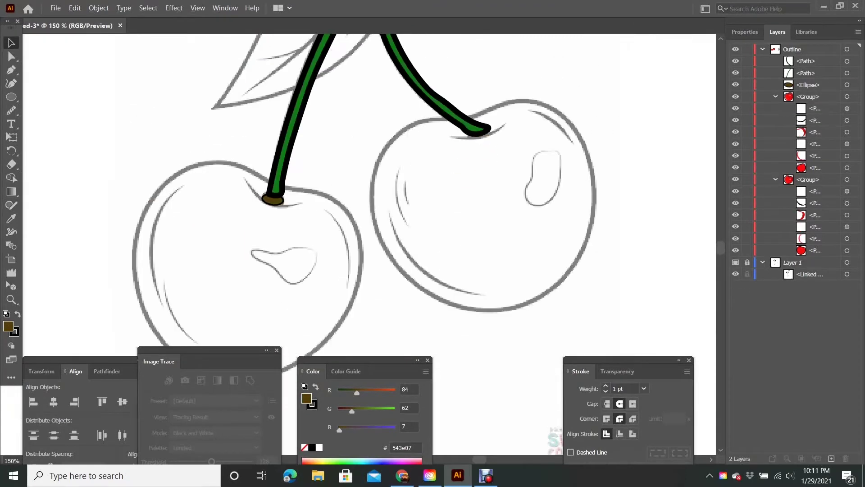
pyautogui.scroll(5, 138, 233)
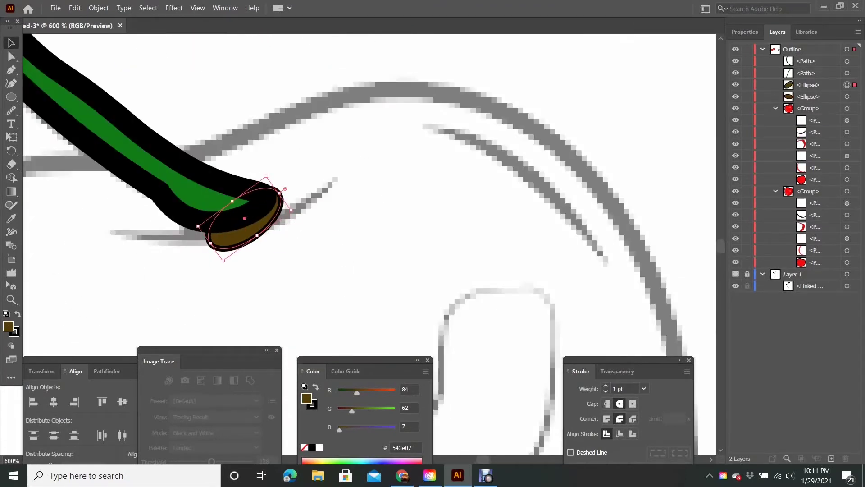
pyautogui.scroll(-7, 270, 217)
# Move the right cherry and select its highlight, then undo the moves so both sit on the sketch.
pyautogui.click(189, 162)
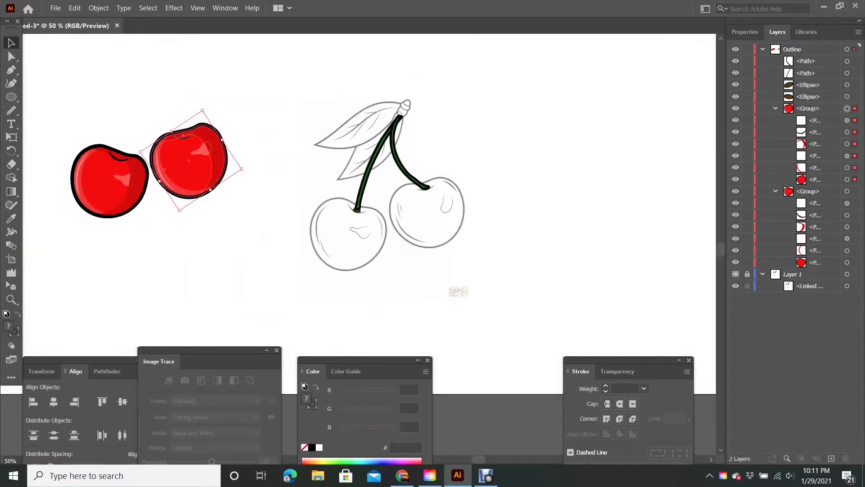
pyautogui.moveTo(190, 162)
pyautogui.mouseDown()
pyautogui.moveTo(273, 245)
pyautogui.moveTo(271, 276)
pyautogui.mouseUp()
pyautogui.click(110, 180)
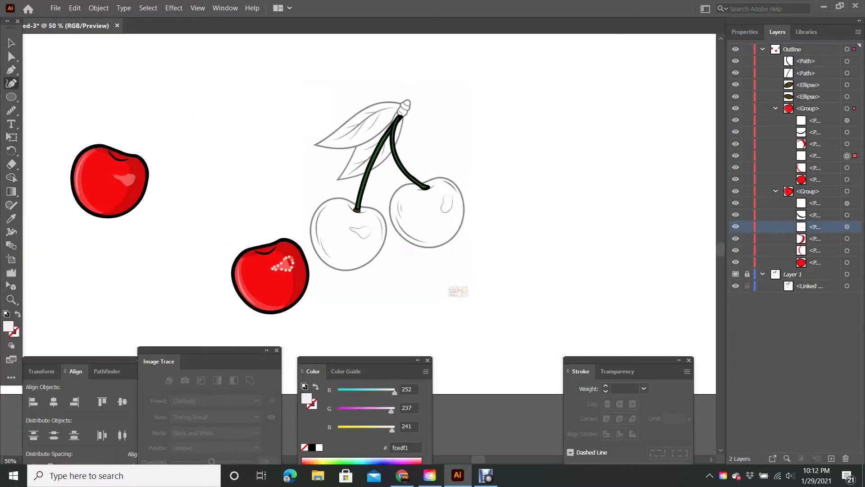
pyautogui.scroll(3, 289, 292)
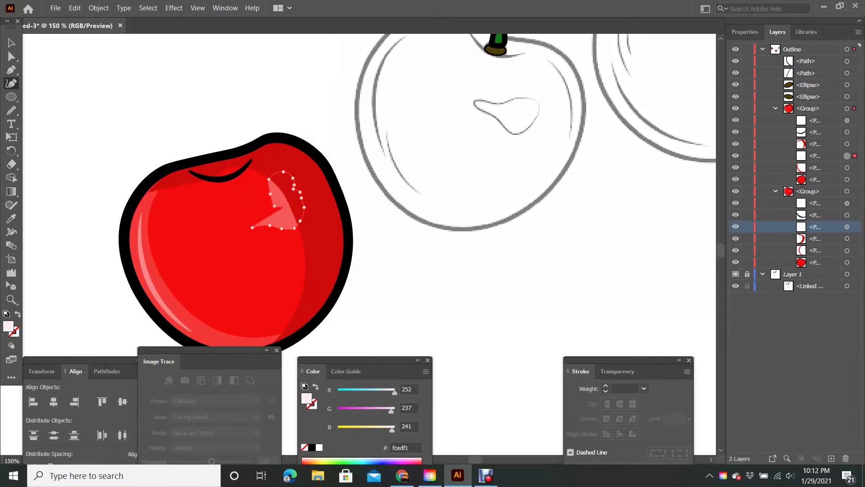
pyautogui.scroll(-4, 330, 193)
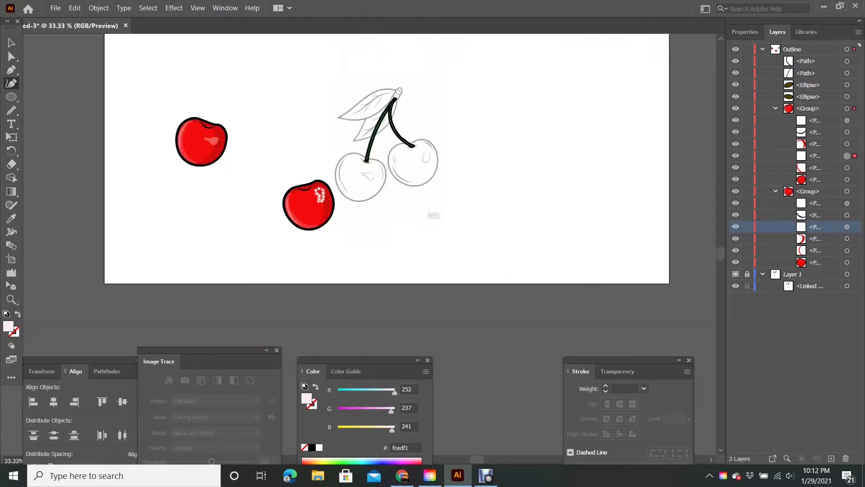
pyautogui.hotkey('ctrl', '+')
pyautogui.hotkey('ctrl', 'z')
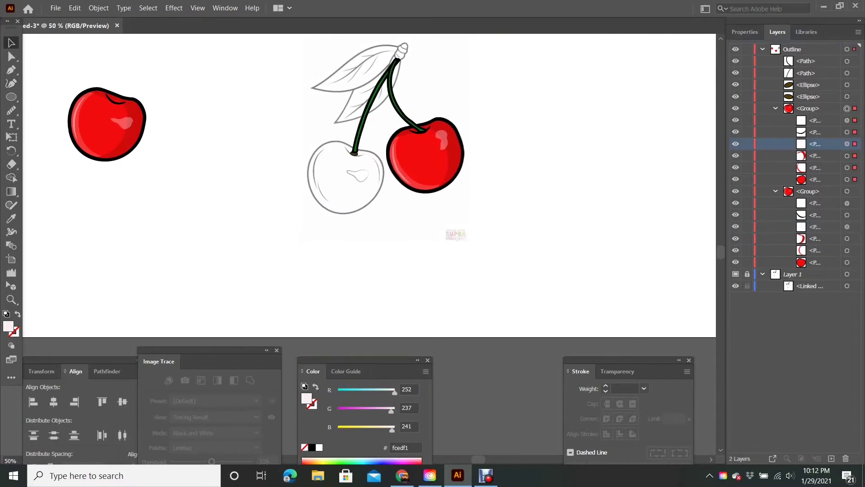
pyautogui.hotkey('ctrl', 'z')
pyautogui.scroll(2, 413, 45)
# Draw a dark-outlined oval and reshape it with the Curvature tool into the upper leaf.
pyautogui.press('l')
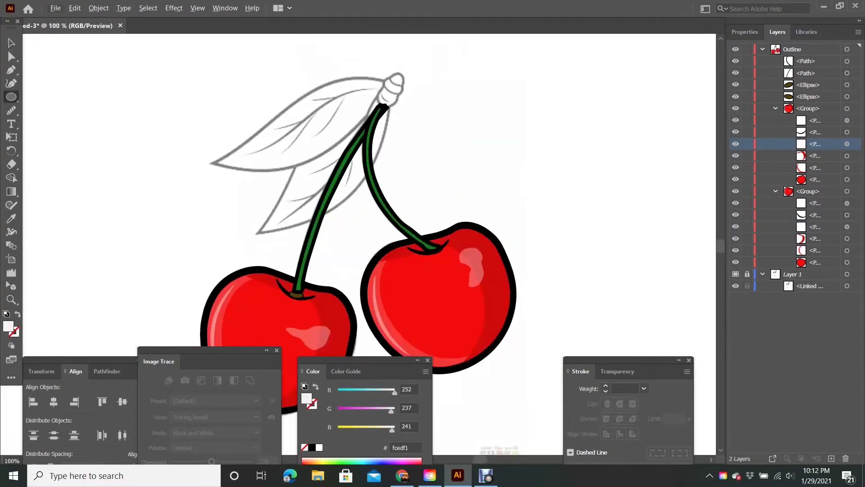
pyautogui.moveTo(212, 94); pyautogui.dragTo(379, 164)
pyautogui.hotkey('shift', 'x')
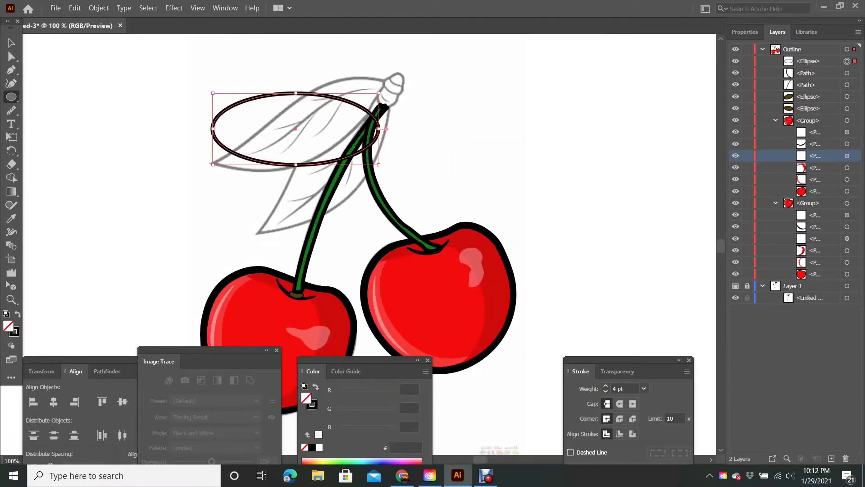
pyautogui.hotkey('shift', '`')
pyautogui.moveTo(213, 129); pyautogui.dragTo(211, 163)
pyautogui.moveTo(295, 94); pyautogui.dragTo(235, 152)
pyautogui.moveTo(356, 135); pyautogui.dragTo(383, 83)
pyautogui.moveTo(235, 152); pyautogui.dragTo(269, 120)
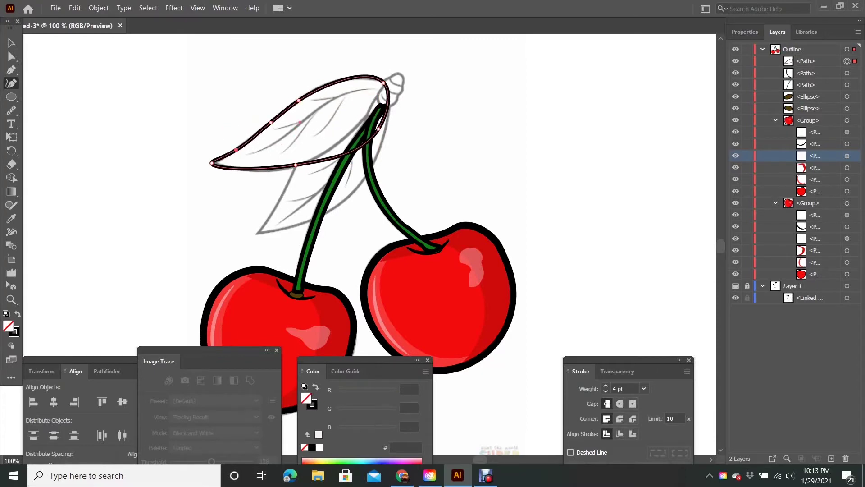
pyautogui.moveTo(378, 129); pyautogui.dragTo(359, 125)
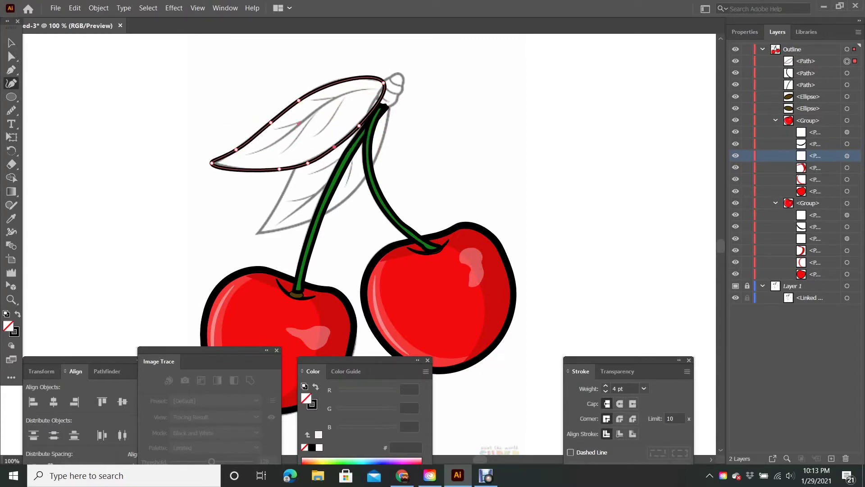
# Duplicate the leaf, reshape the copy as the second leaf, and move both leaves left.
pyautogui.scroll(-1, 386, 106)
pyautogui.hotkey('ctrl', 'c')
pyautogui.hotkey('ctrl', 'f')
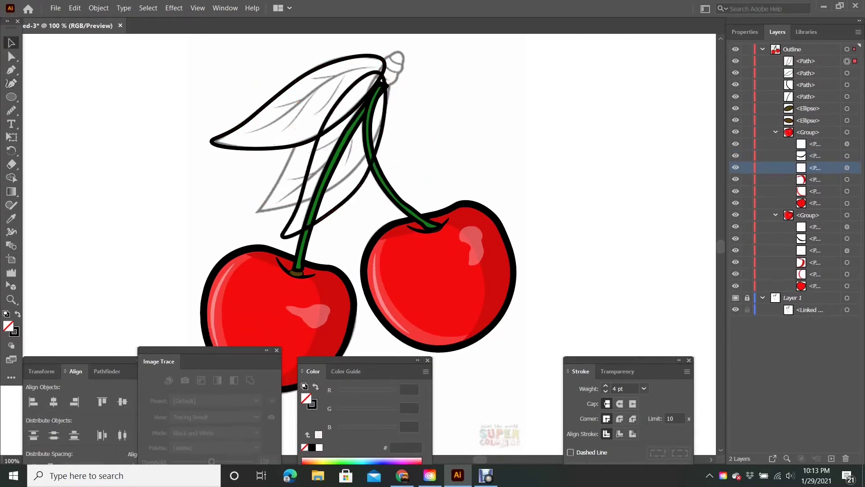
pyautogui.moveTo(385, 85)
pyautogui.mouseDown()
pyautogui.moveTo(405, 118)
pyautogui.moveTo(387, 131)
pyautogui.mouseUp()
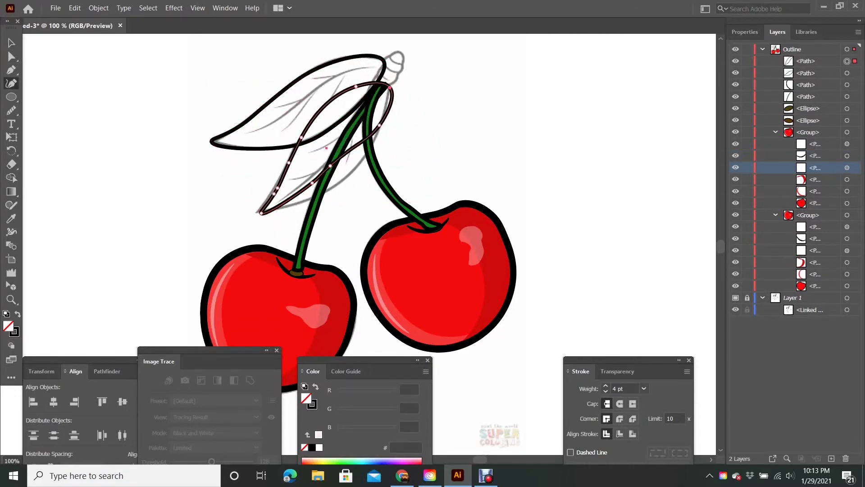
pyautogui.click(379, 130)
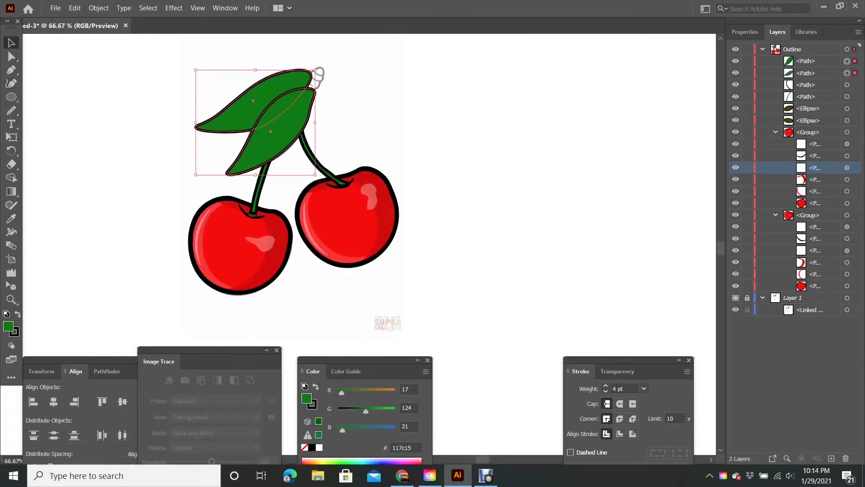
pyautogui.moveTo(256, 121); pyautogui.dragTo(138, 116)
pyautogui.hotkey('ctrl', '1')
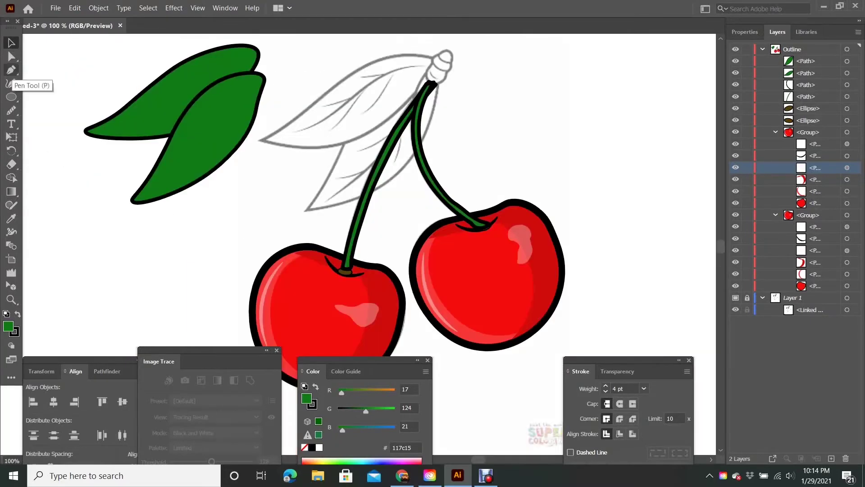
# Trace the curved main leaf vein with the Pen tool, with no fill.
pyautogui.click(11, 70)
pyautogui.keyDown('alt'); pyautogui.scroll(2, 349, 107); pyautogui.keyUp('alt')
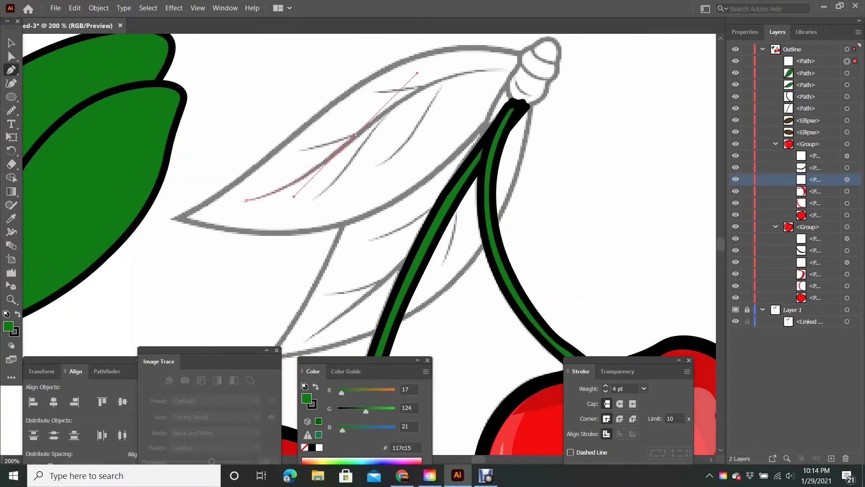
pyautogui.moveTo(418, 72); pyautogui.dragTo(421, 75)
pyautogui.moveTo(494, 72); pyautogui.dragTo(507, 74)
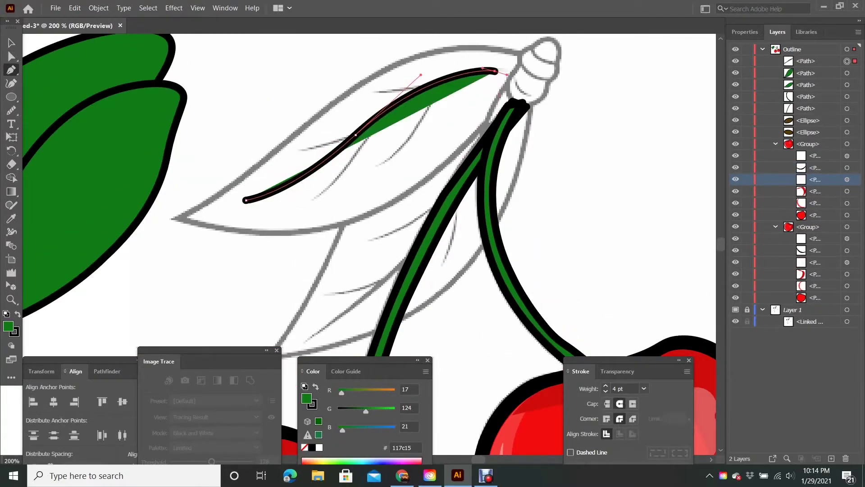
pyautogui.press('/')
pyautogui.press('v')
pyautogui.hotkey('ctrl', 'shift', 'a')
# Trace several side veins branching off the main vein.
pyautogui.click(297, 149)
pyautogui.click(352, 136)
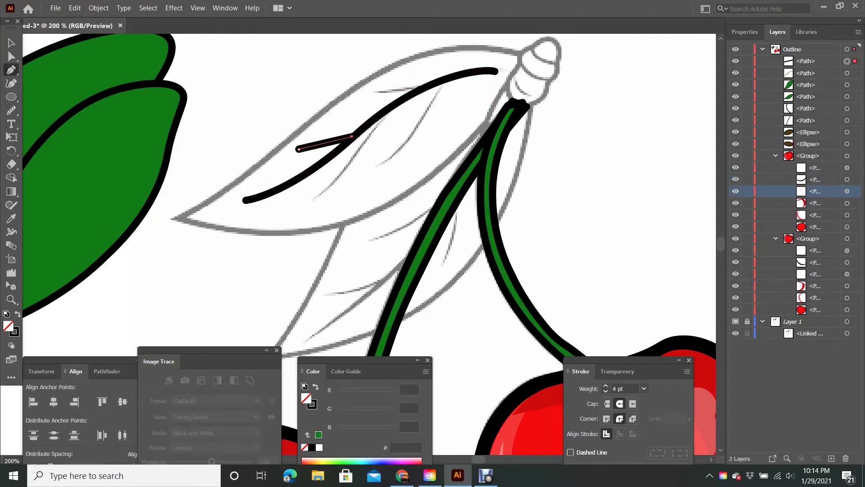
pyautogui.click(387, 111)
pyautogui.moveTo(316, 196); pyautogui.dragTo(329, 198)
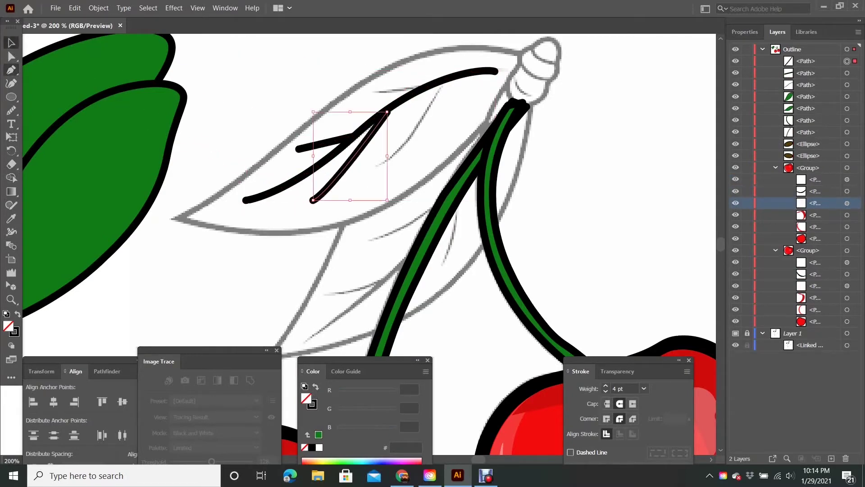
pyautogui.keyDown('ctrl'); pyautogui.click(388, 104); pyautogui.keyUp('ctrl')
pyautogui.click(375, 91)
pyautogui.moveTo(376, 164); pyautogui.dragTo(348, 167)
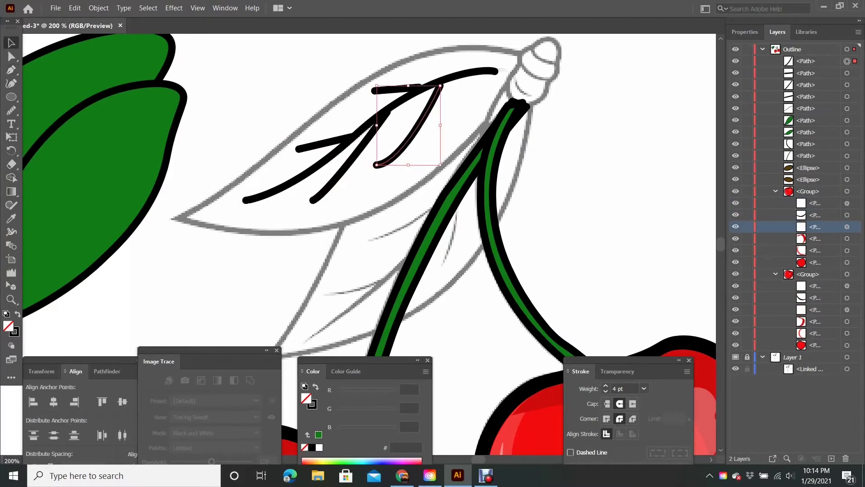
# Check the side veins and group all vein paths together.
pyautogui.scroll(2, 414, 190)
pyautogui.scroll(3, 366, 245)
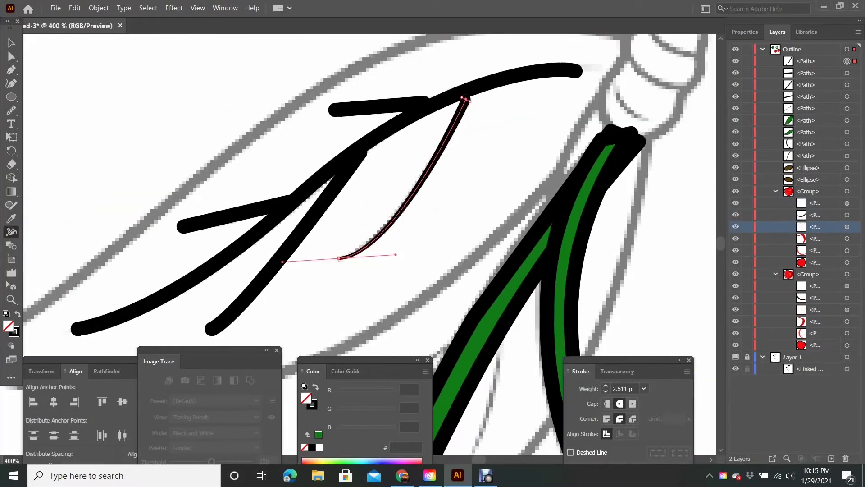
pyautogui.keyDown('ctrl'); pyautogui.click(378, 106); pyautogui.keyUp('ctrl')
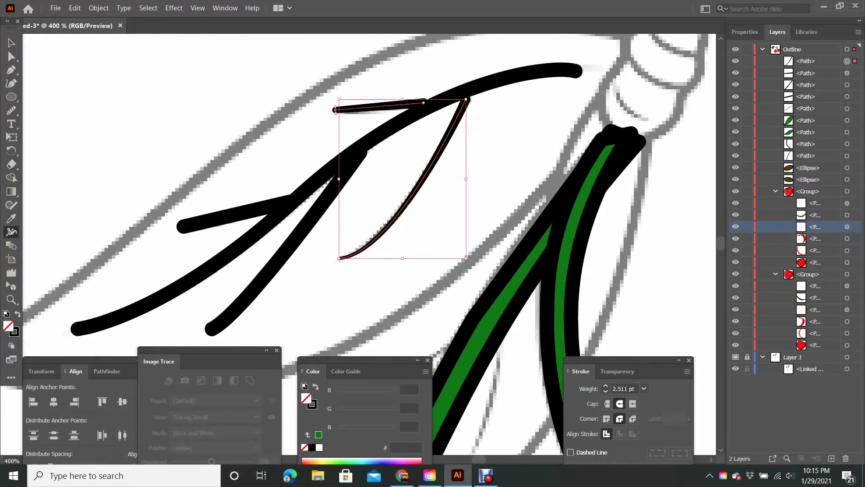
pyautogui.scroll(2, 350, 87)
pyautogui.scroll(-3, 369, 245)
pyautogui.scroll(-1, 370, 244)
pyautogui.scroll(3, 369, 194)
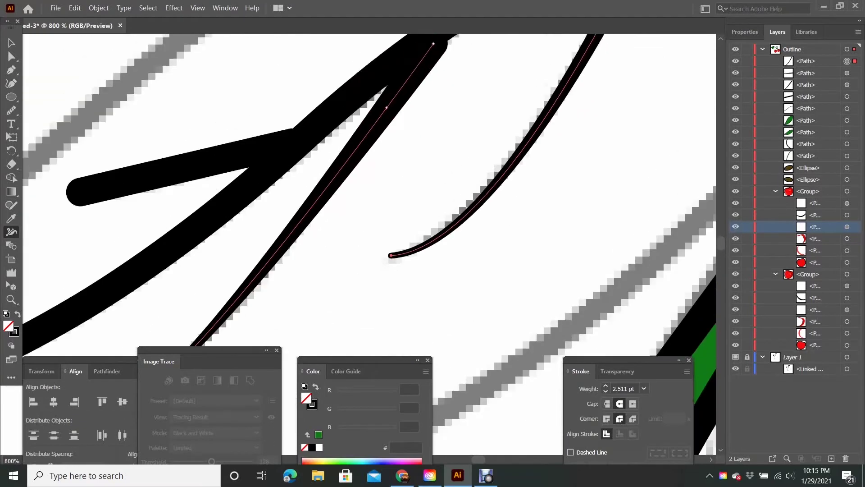
pyautogui.keyDown('ctrl'); pyautogui.keyDown('shift'); pyautogui.click(184, 209); pyautogui.keyUp('shift'); pyautogui.keyUp('ctrl')
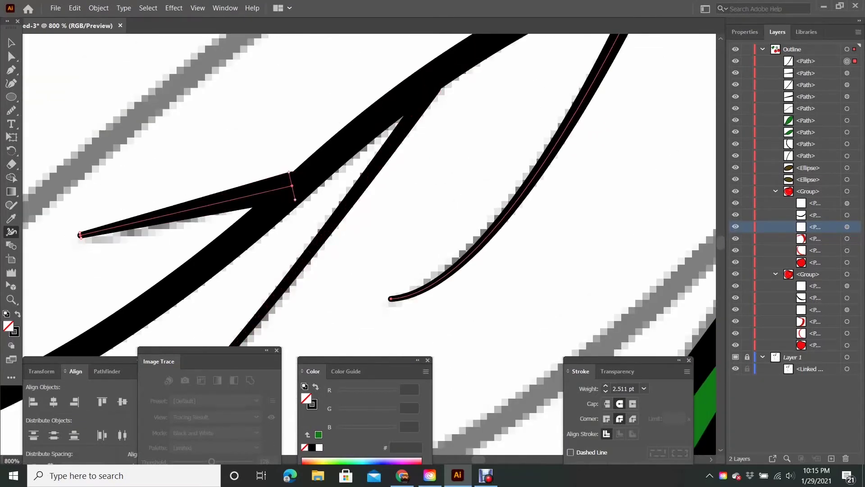
pyautogui.scroll(-3, 311, 158)
pyautogui.hotkey('ctrl', 'shift', 'a')
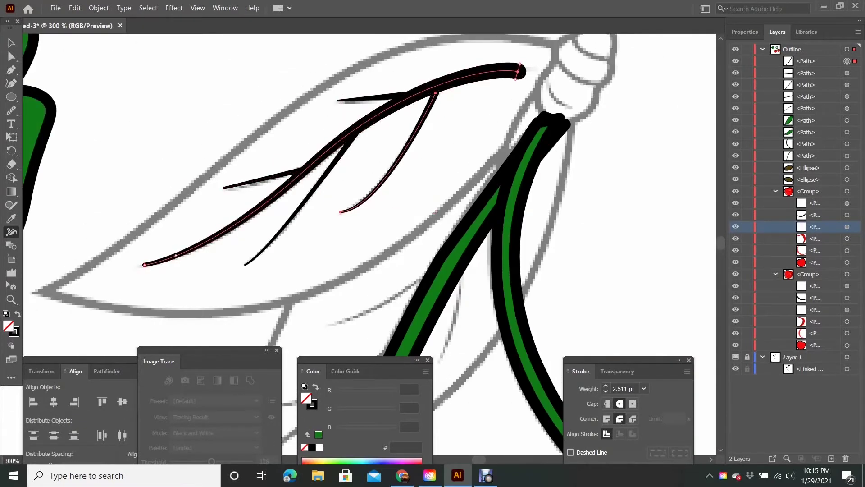
pyautogui.press('v')
pyautogui.scroll(-2, 214, 137)
pyautogui.hotkey('ctrl', 'g')
# Place the veins on the upper leaf, a rotated copy on the lower leaf, and group them.
pyautogui.hotkey('ctrl', '-')
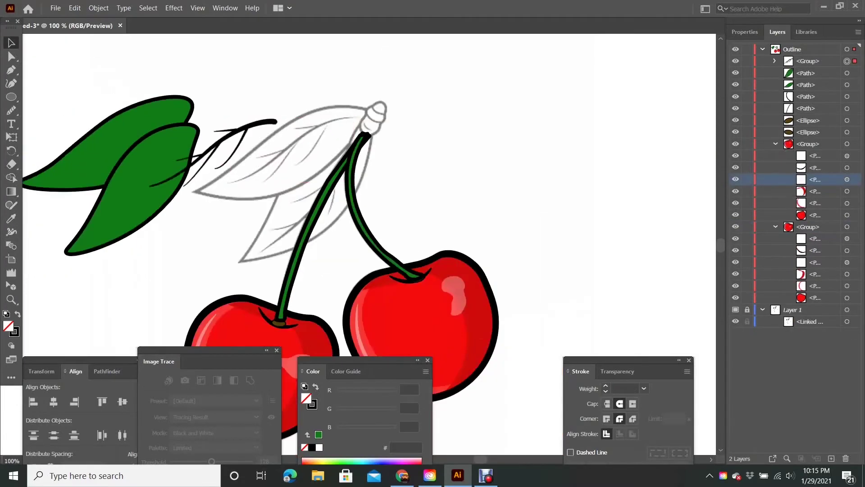
pyautogui.moveTo(252, 135)
pyautogui.mouseDown()
pyautogui.moveTo(144, 144)
pyautogui.moveTo(143, 215)
pyautogui.mouseUp()
pyautogui.moveTo(212, 252); pyautogui.dragTo(213, 243)
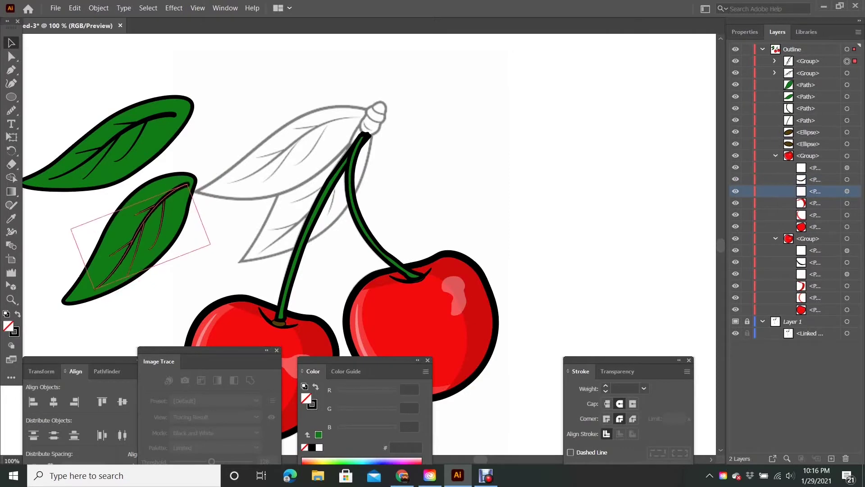
pyautogui.click(171, 234)
pyautogui.keyDown('shift'); pyautogui.click(157, 200); pyautogui.keyUp('shift')
pyautogui.hotkey('ctrl', 'g')
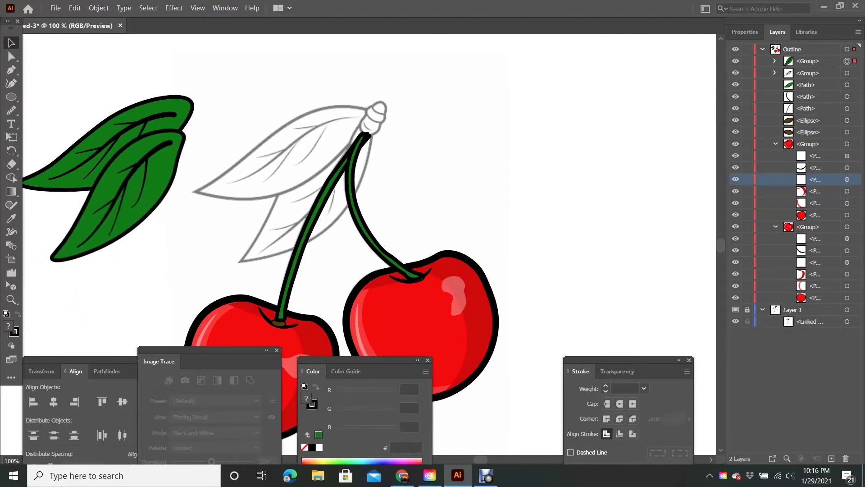
# Select both leaves and position them over the top of the stem.
pyautogui.moveTo(135, 252); pyautogui.dragTo(144, 216)
pyautogui.keyDown('shift'); pyautogui.click(113, 135); pyautogui.keyUp('shift')
pyautogui.moveTo(113, 135); pyautogui.dragTo(288, 135)
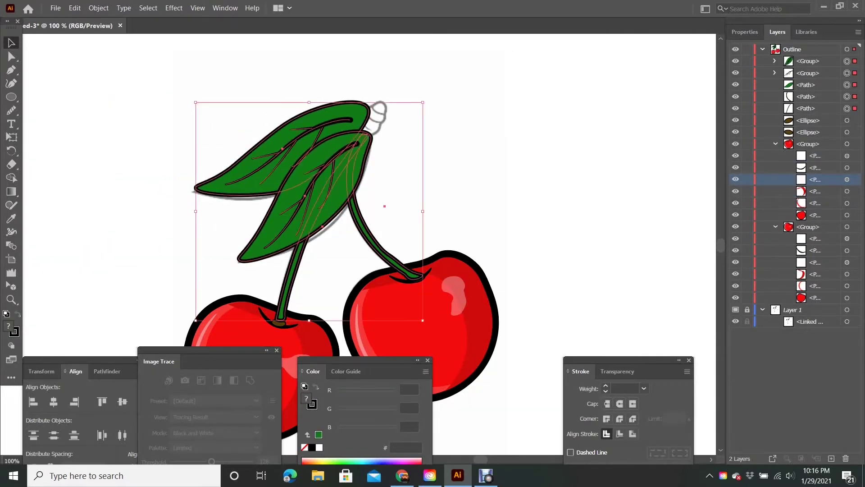
pyautogui.hotkey('ctrl', 'z')
pyautogui.hotkey('ctrl', 'shift', 'z')
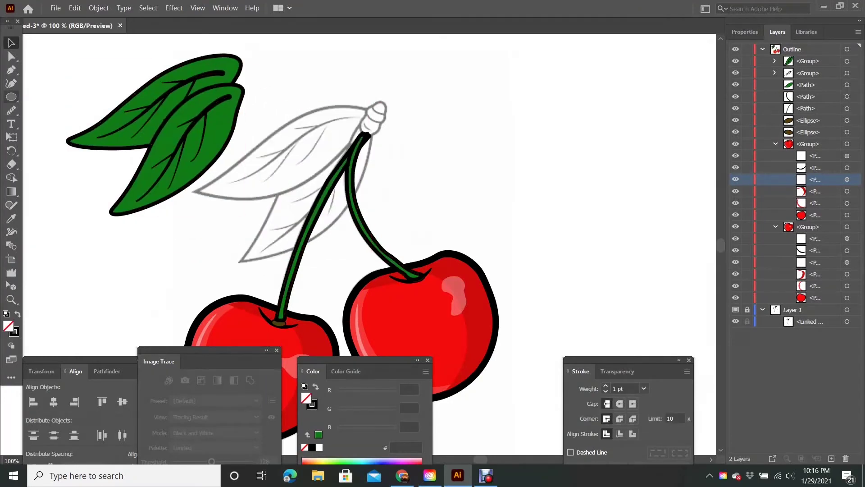
# Reshape the stem-top oval into a knob and add a small oval on top.
pyautogui.moveTo(267, 209); pyautogui.dragTo(250, 209)
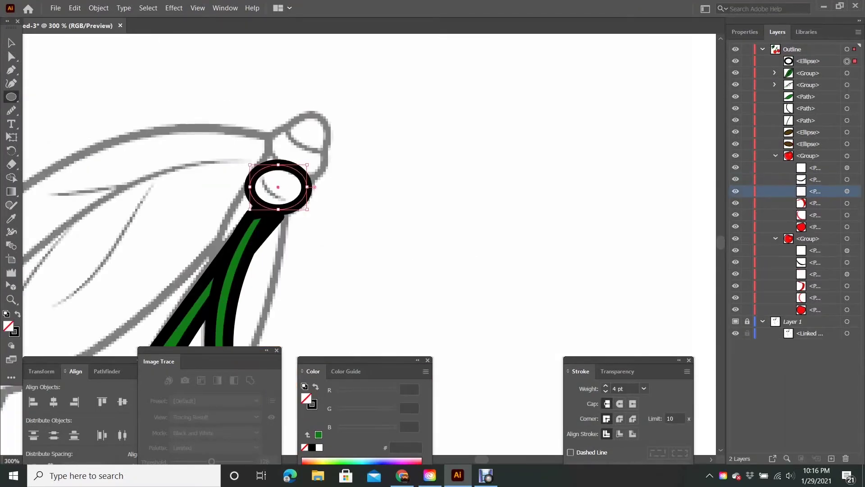
pyautogui.moveTo(307, 187); pyautogui.dragTo(316, 179)
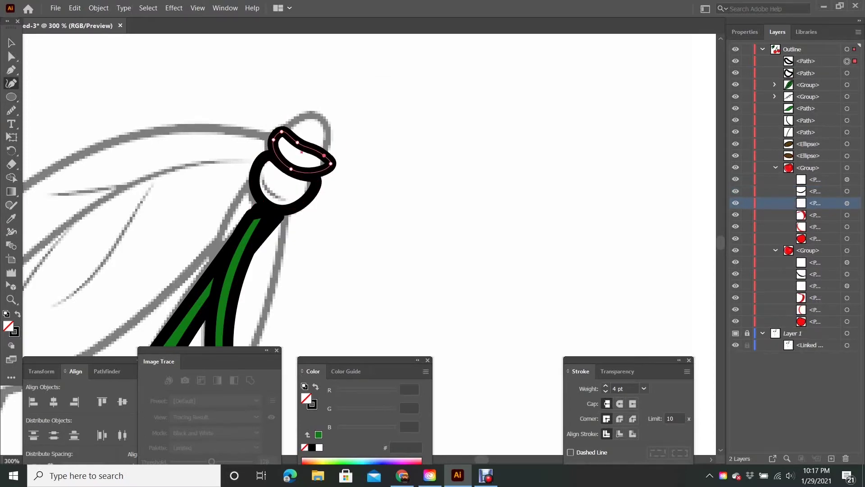
pyautogui.press('l')
pyautogui.moveTo(291, 122); pyautogui.dragTo(328, 148)
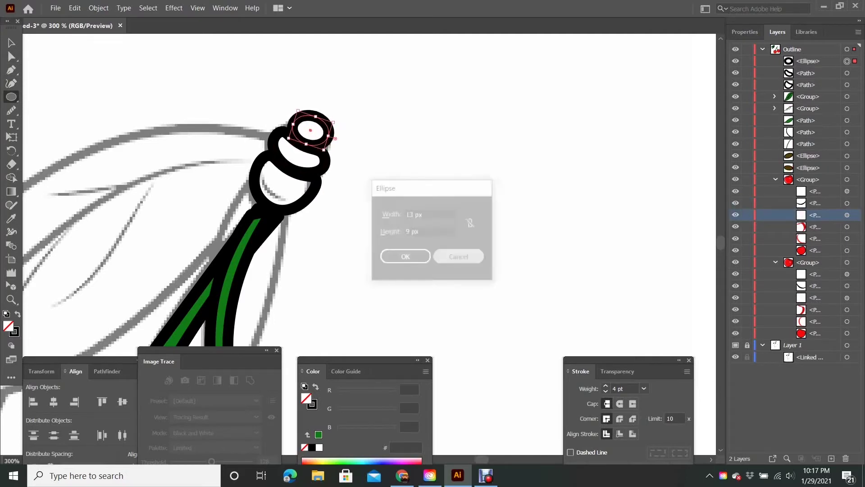
pyautogui.press('Escape')
pyautogui.press('v')
# Fill the knob shapes brown #684109.
pyautogui.hotkey('ctrl', '-')
pyautogui.doubleClick(305, 397)
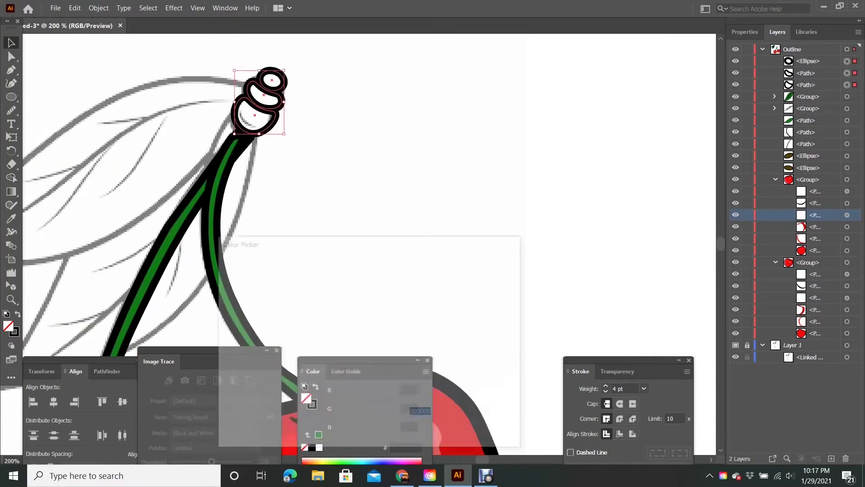
pyautogui.write('684109')
pyautogui.press('Return')
pyautogui.hotkey('ctrl', '-')
pyautogui.hotkey('ctrl', '-')
pyautogui.scroll(5, 371, 156)
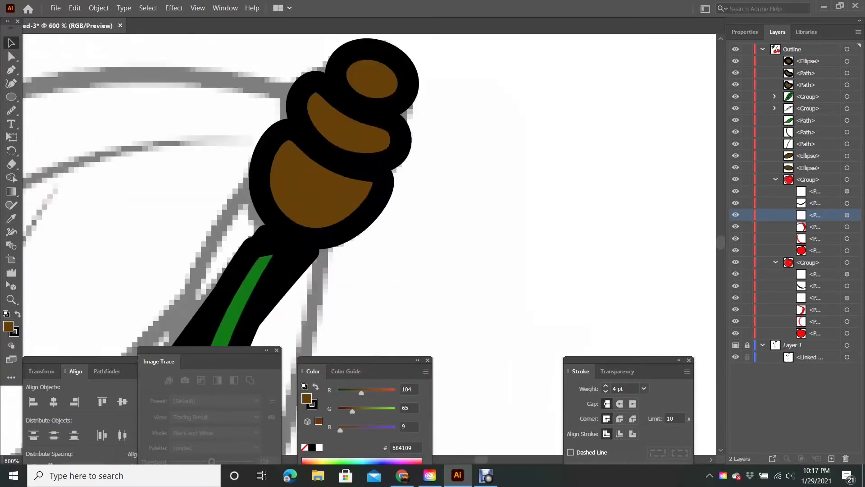
# Draw a small highlight oval on the knob and bring up its fill colour.
pyautogui.press('l')
pyautogui.moveTo(287, 187); pyautogui.dragTo(314, 209)
pyautogui.doubleClick(306, 397)
# Fill the highlight oval lighter brown #915e1c.
pyautogui.write('915e1c')
pyautogui.press('Return')
pyautogui.hotkey('shift', '`')
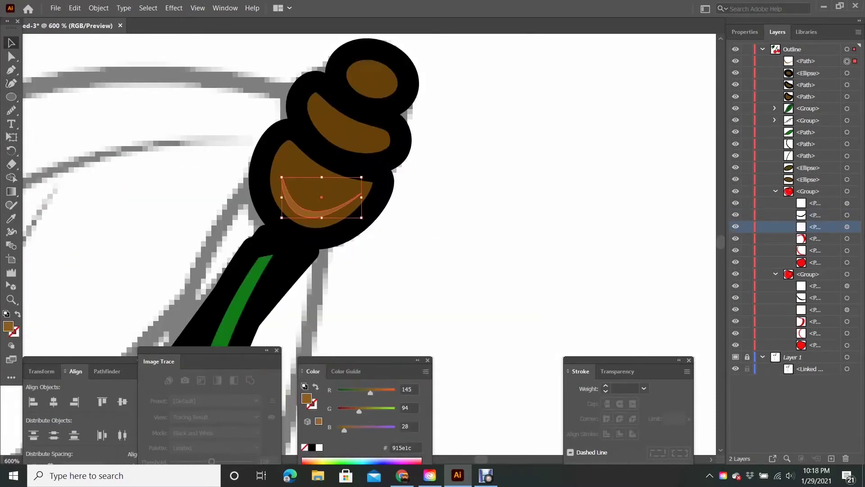
pyautogui.moveTo(321, 197); pyautogui.dragTo(358, 122)
pyautogui.hotkey('ctrl', 'z')
pyautogui.hotkey('ctrl', '-')
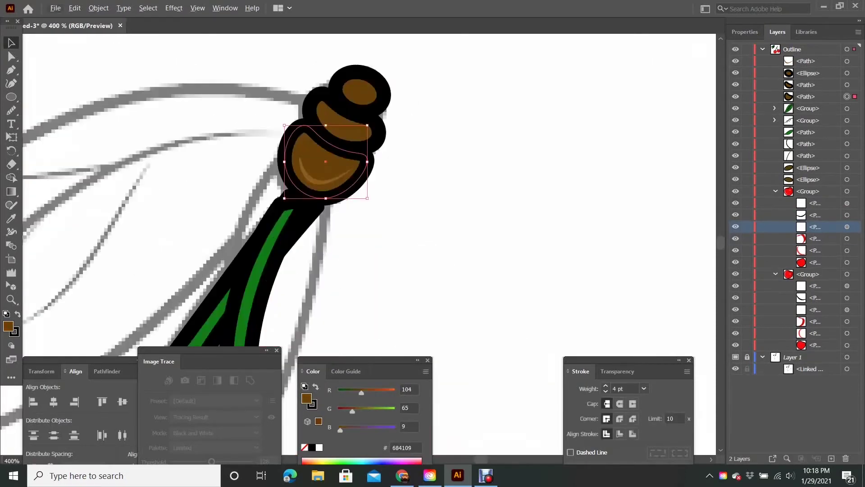
# Copy the bulb in front, merge it into a crescent with Shape Builder, and colour it #996622.
pyautogui.hotkey('ctrl', 'c')
pyautogui.hotkey('ctrl', 'f')
pyautogui.hotkey('ctrl', 'f')
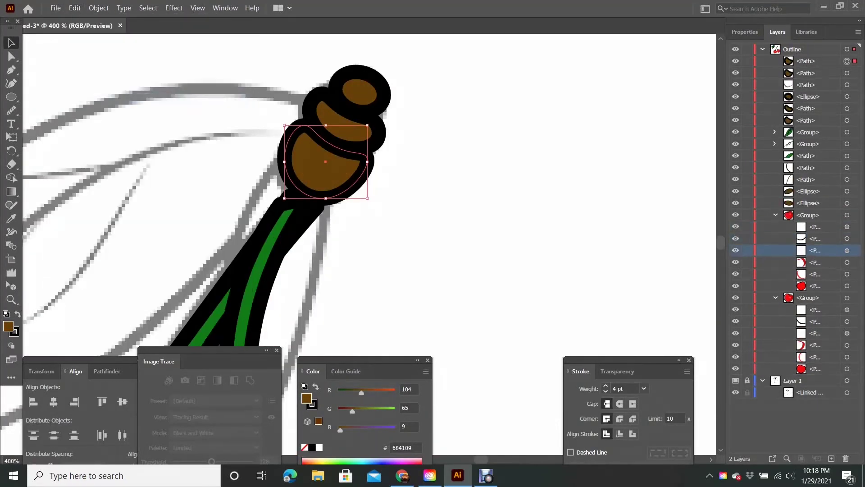
pyautogui.hotkey('shift', 'm')
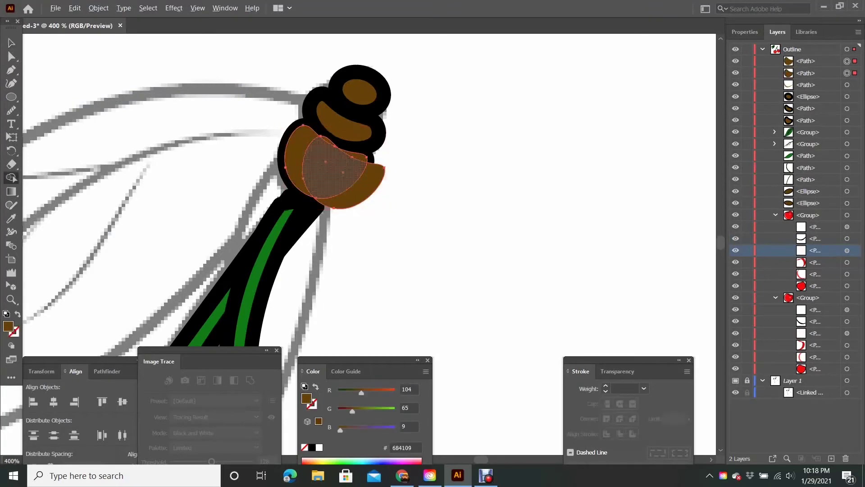
pyautogui.keyDown('alt'); pyautogui.click(336, 176); pyautogui.keyUp('alt')
pyautogui.doubleClick(8, 325)
pyautogui.write('996622')
pyautogui.press('Return')
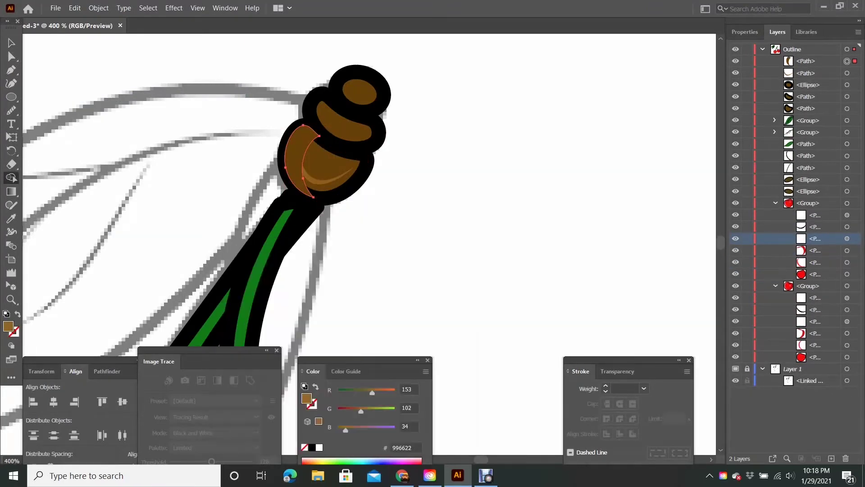
# Recolour the crescent to lighter tan #b27b32.
pyautogui.doubleClick(8, 325)
pyautogui.write('b27b32')
pyautogui.press('Return')
pyautogui.hotkey('ctrl', '+')
pyautogui.press('v')
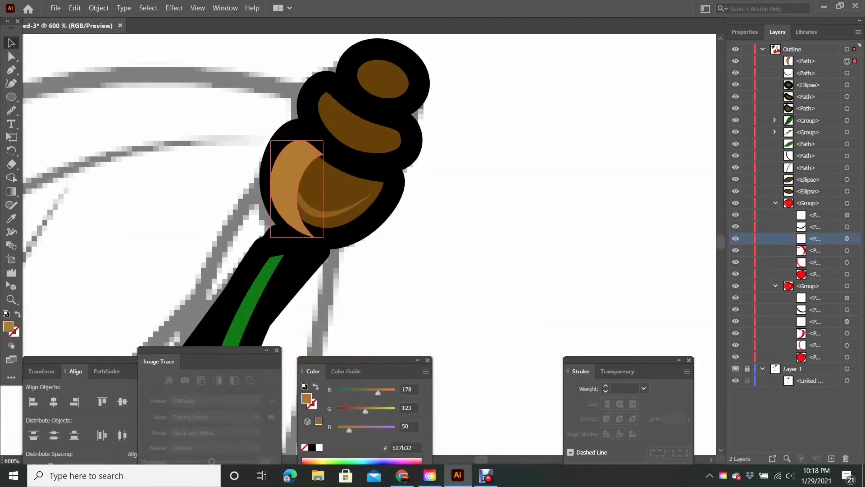
pyautogui.hotkey('ctrl', '-')
# Send the crescent highlight one step backward and set its opacity to 35%.
pyautogui.click(361, 190)
pyautogui.scroll(-2, 360, 190)
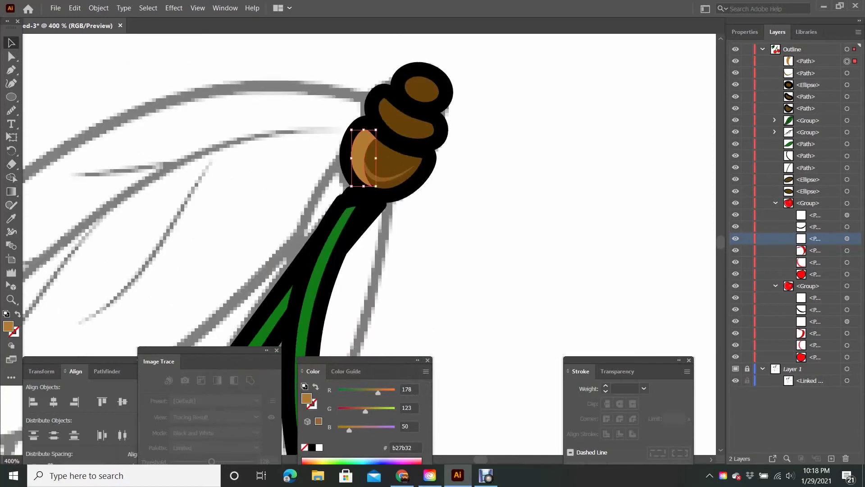
pyautogui.hotkey('shift', 'ctrl', 'F10')
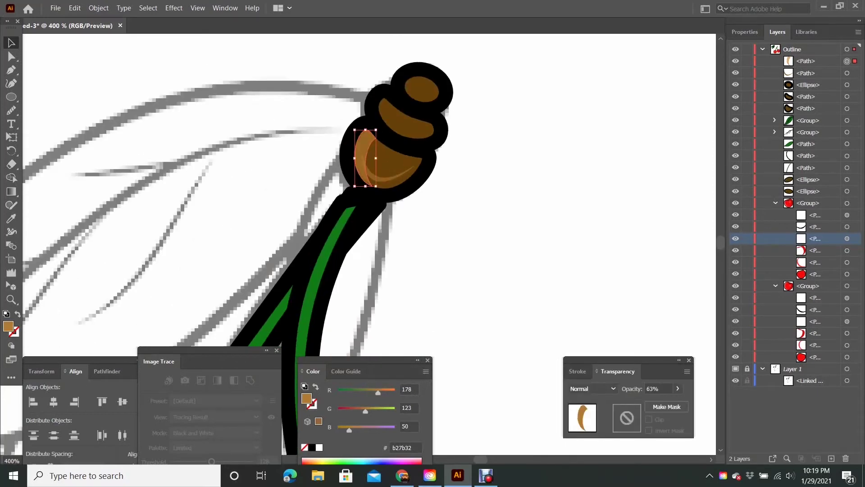
pyautogui.hotkey('ctrl', '[')
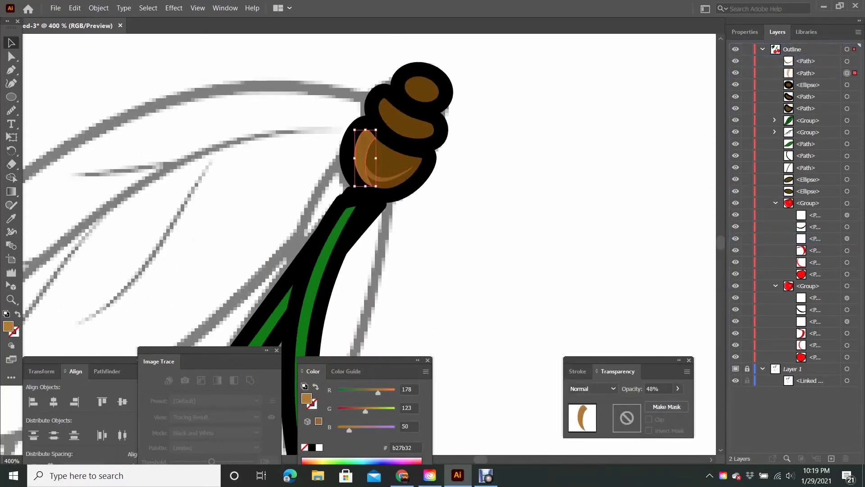
pyautogui.write('35')
pyautogui.press('Return')
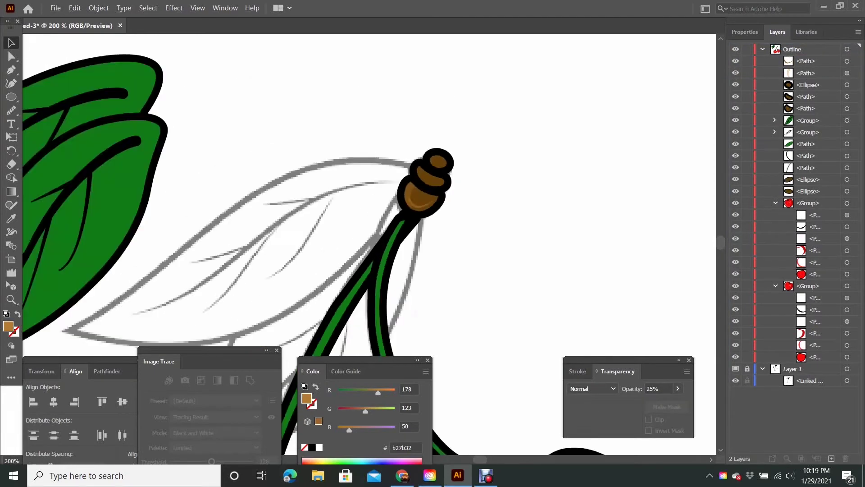
# Eyedropper the tan fill onto the crescent and narrow it from its left side.
pyautogui.hotkey('ctrl', 'shift', 'v')
pyautogui.hotkey('alt', 'e')
pyautogui.press('Escape')
pyautogui.hotkey('ctrl', 'v')
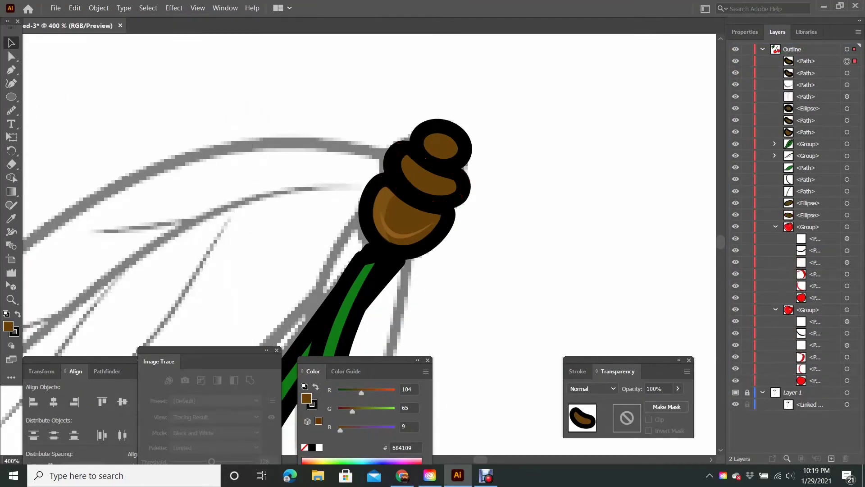
pyautogui.hotkey('ctrl', 'z')
pyautogui.press('i')
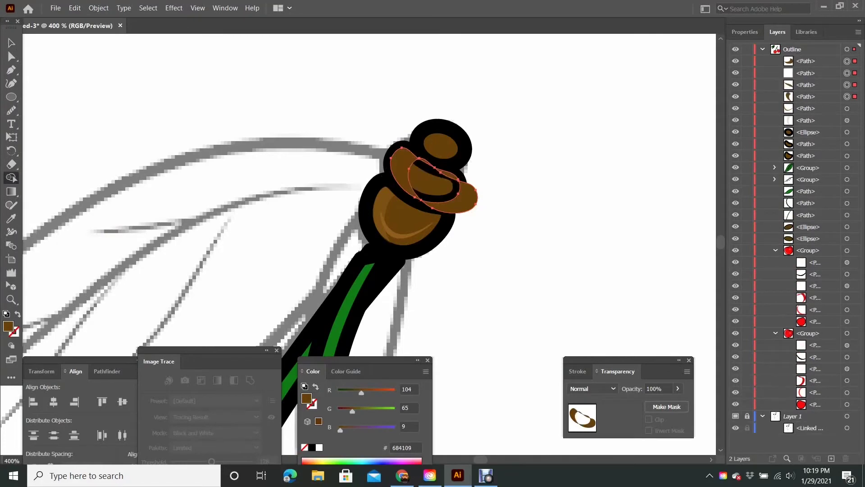
pyautogui.hotkey('ctrl', '=')
pyautogui.click(321, 280)
pyautogui.press('v')
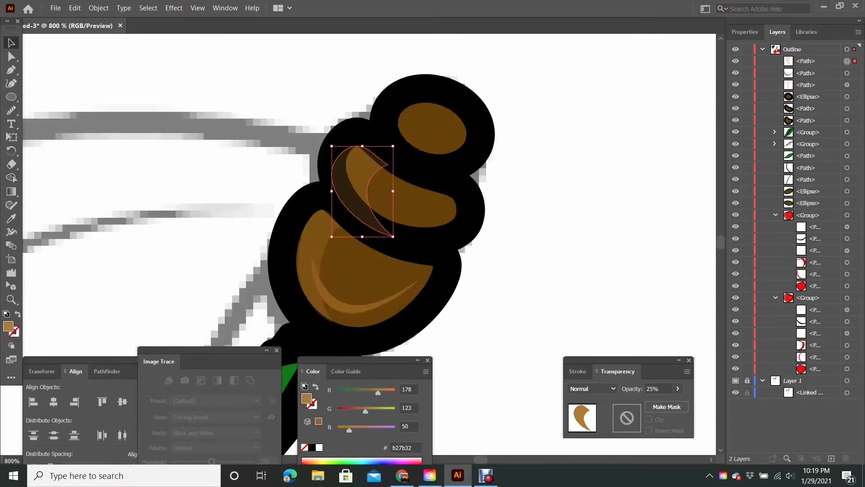
pyautogui.moveTo(331, 191); pyautogui.dragTo(340, 191)
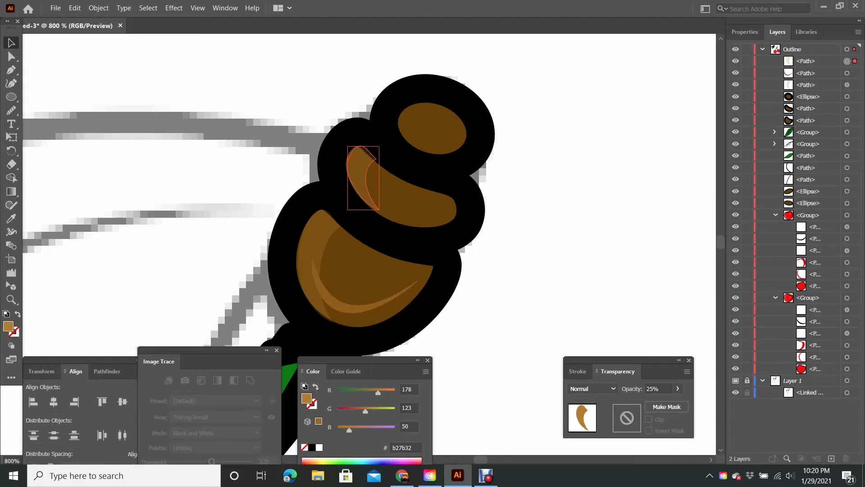
pyautogui.hotkey('ctrl', 'shift', 'a')
pyautogui.hotkey('ctrl', '-')
pyautogui.hotkey('ctrl', '-')
pyautogui.hotkey('ctrl', '-')
pyautogui.hotkey('ctrl', '-')
pyautogui.hotkey('ctrl', '-')
pyautogui.hotkey('ctrl', '-')
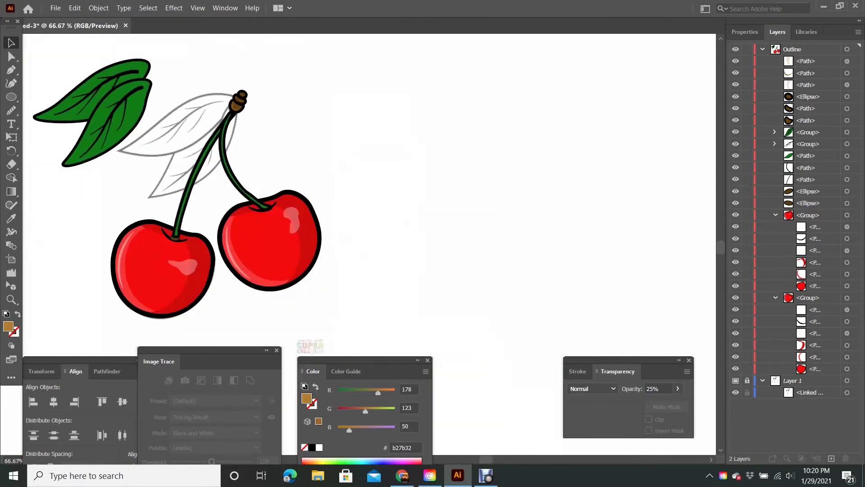
# Group both leaves and give them a deeper green #148e14 fill.
pyautogui.click(847, 132)
pyautogui.keyDown('shift'); pyautogui.click(847, 155); pyautogui.keyUp('shift')
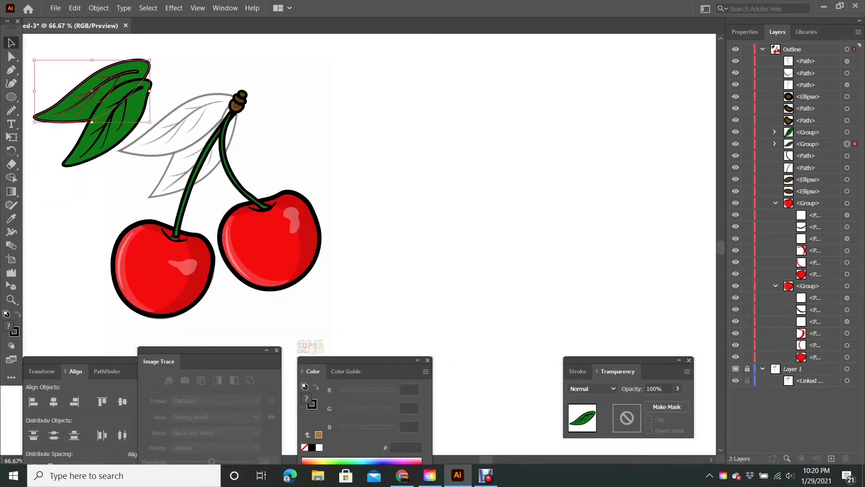
pyautogui.hotkey('ctrl', 'g')
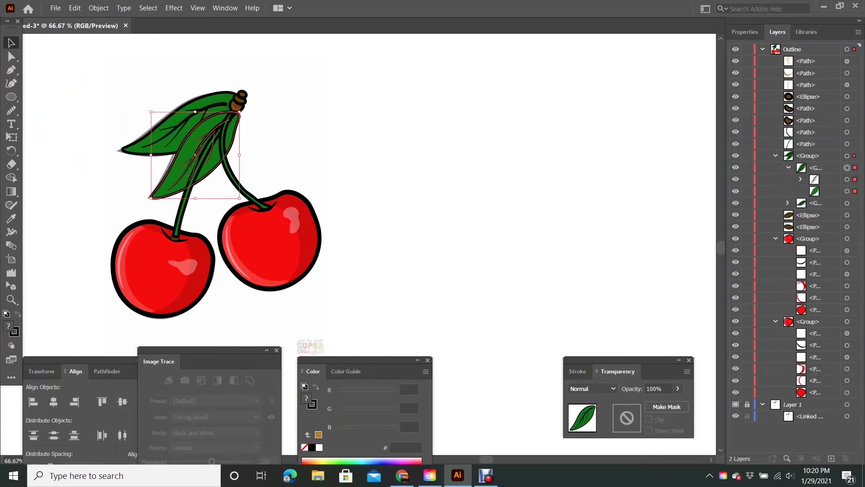
pyautogui.doubleClick(307, 398)
pyautogui.click(489, 278)
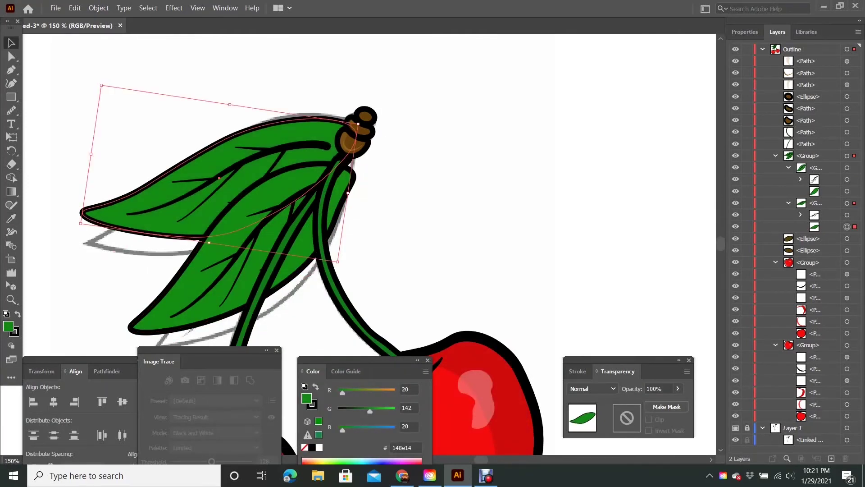
# Paste leaf copies in place and trim them with Shape Builder into highlight bands.
pyautogui.click(74, 8)
pyautogui.click(101, 99)
pyautogui.click(75, 8)
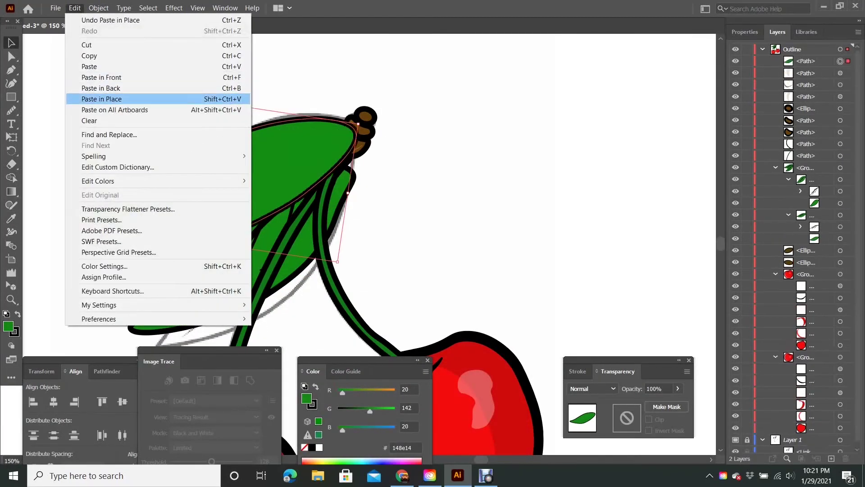
pyautogui.click(102, 99)
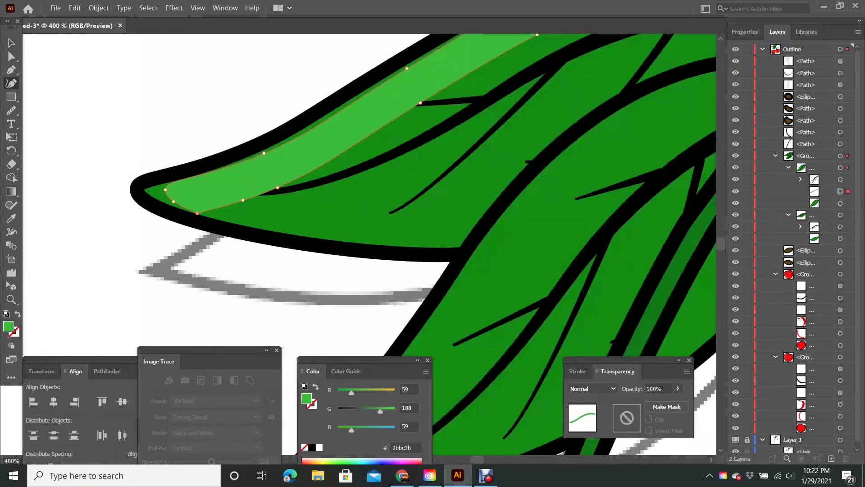
pyautogui.click(299, 131)
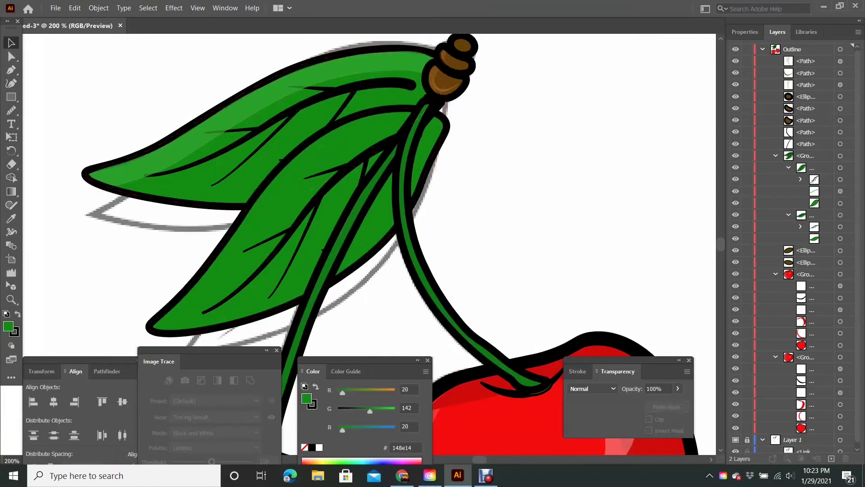
pyautogui.hotkey('ctrl', 'shift', 'v')
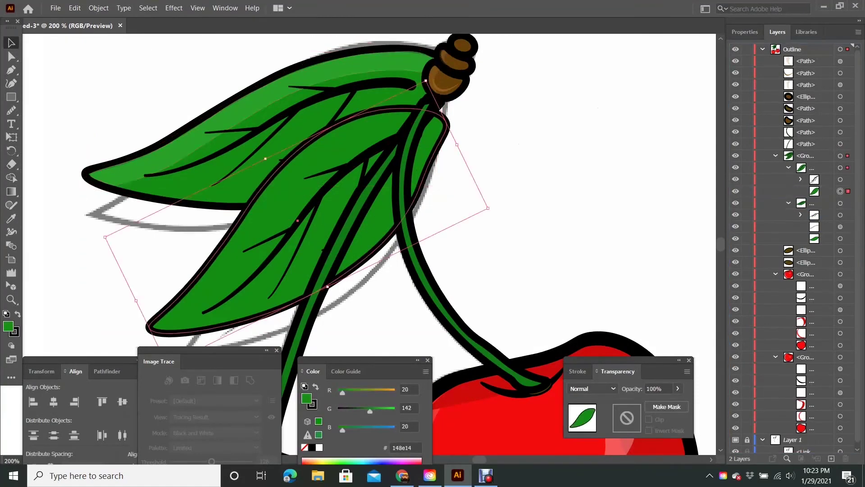
pyautogui.hotkey('alt', 'e')
pyautogui.press('Escape')
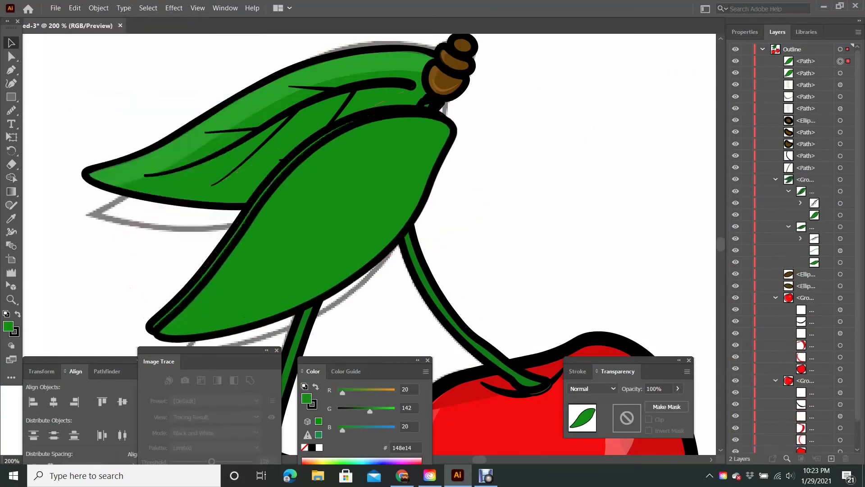
pyautogui.hotkey('shift', 'm')
pyautogui.keyDown('alt'); pyautogui.click(419, 203); pyautogui.keyUp('alt')
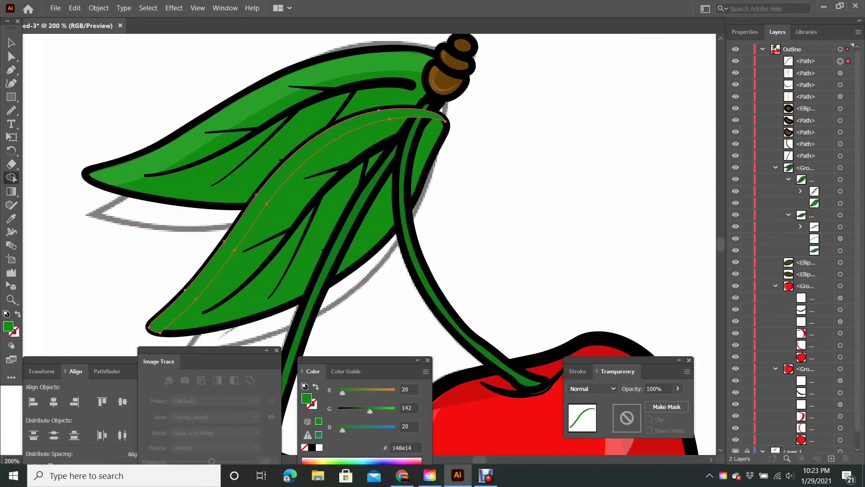
# Recolour the leaf highlight bands with the sampled lighter green and narrow the lower band.
pyautogui.press('i')
pyautogui.click(252, 104)
pyautogui.hotkey('ctrl', 'z')
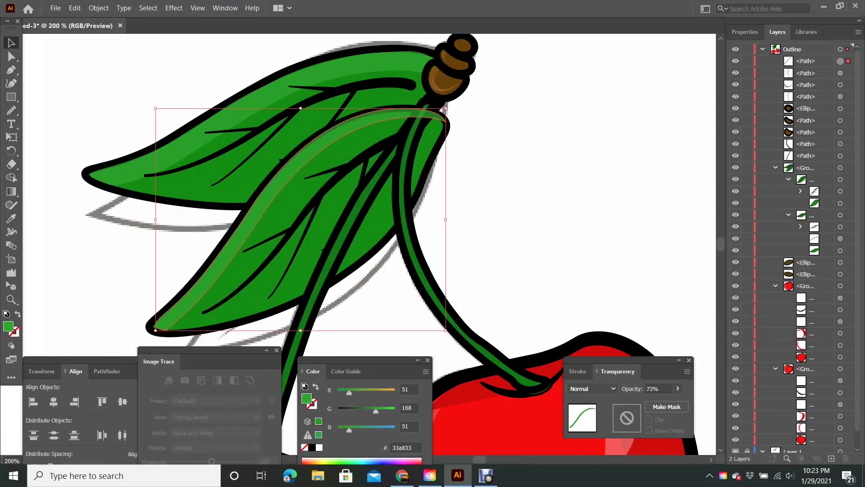
pyautogui.hotkey('ctrl', 'shift', 'a')
pyautogui.hotkey('ctrl', '1')
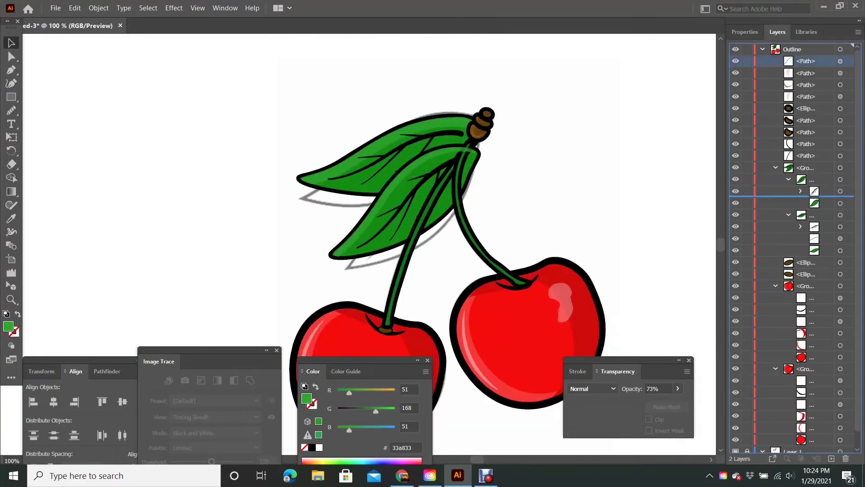
pyautogui.scroll(-2, 405, 241)
pyautogui.scroll(5, 405, 242)
# Draw a pale green a8efa8 ellipse on the stem and reshape it into a thin pointed highlight.
pyautogui.press('l')
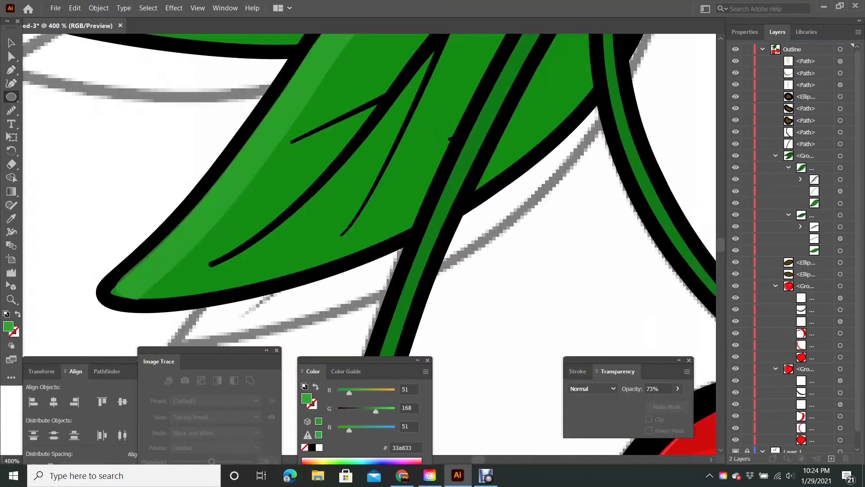
pyautogui.moveTo(464, 118); pyautogui.dragTo(496, 169)
pyautogui.doubleClick(307, 397)
pyautogui.click(264, 294)
pyautogui.click(489, 276)
pyautogui.hotkey('shift', 'c')
pyautogui.moveTo(480, 119); pyautogui.dragTo(531, 42)
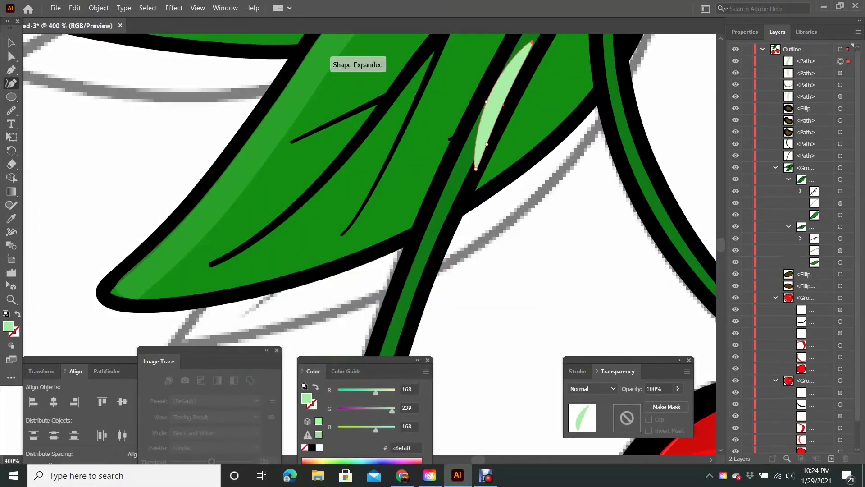
pyautogui.moveTo(476, 168); pyautogui.dragTo(405, 292)
pyautogui.moveTo(455, 169); pyautogui.dragTo(451, 193)
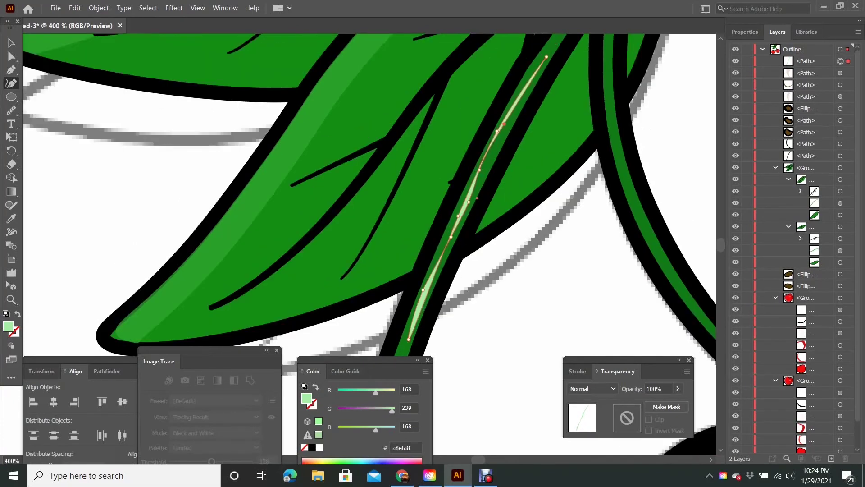
# Select all the cherry artwork and group it together.
pyautogui.hotkey('ctrl', '0')
pyautogui.hotkey('ctrl', 'a')
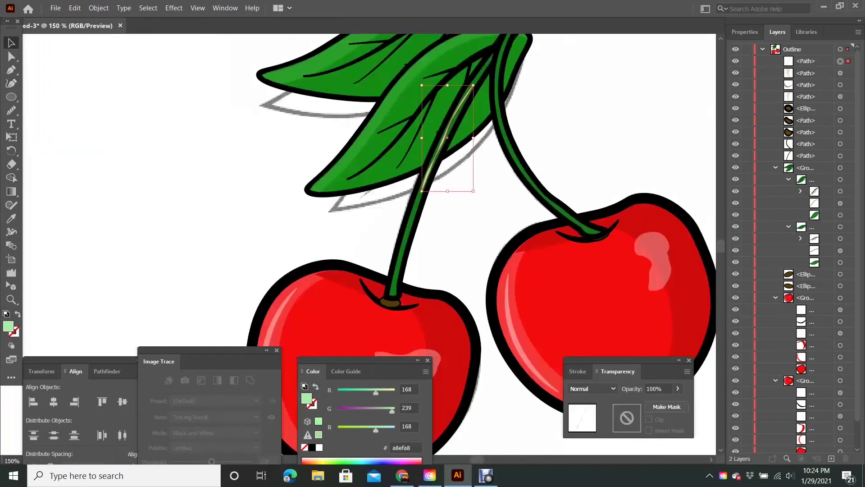
pyautogui.hotkey('ctrl', '-')
pyautogui.hotkey('ctrl', 'g')
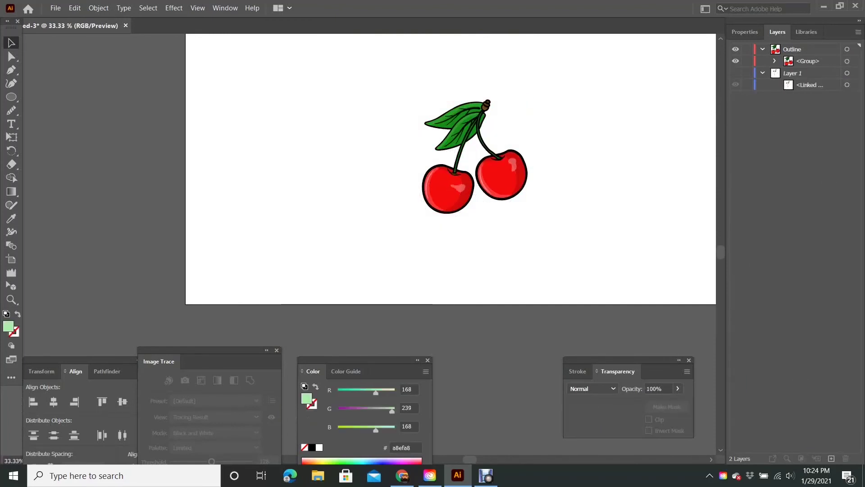
# Add an artboard-sized rectangle behind the cherries, aligned to the artboard, filled 75ea75.
pyautogui.press('m')
pyautogui.click(433, 226)
pyautogui.press('Return')
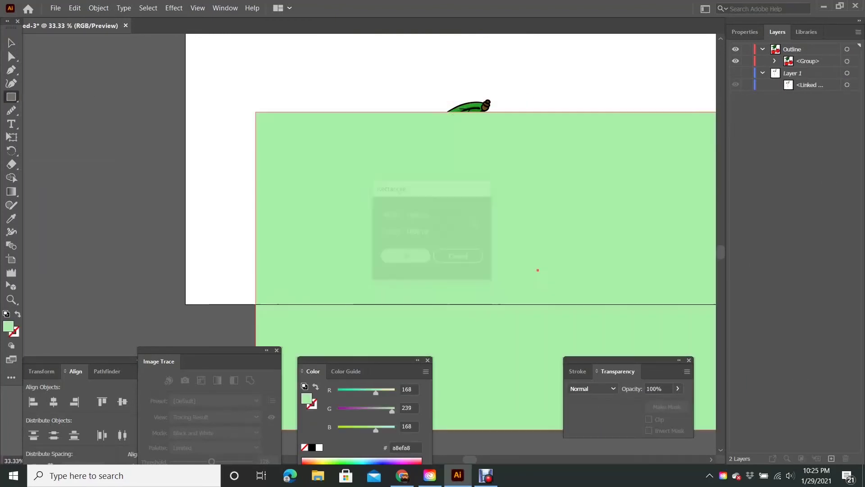
pyautogui.press('v')
pyautogui.hotkey('ctrl', 'shift', '[')
pyautogui.hotkey('ctrl', '-')
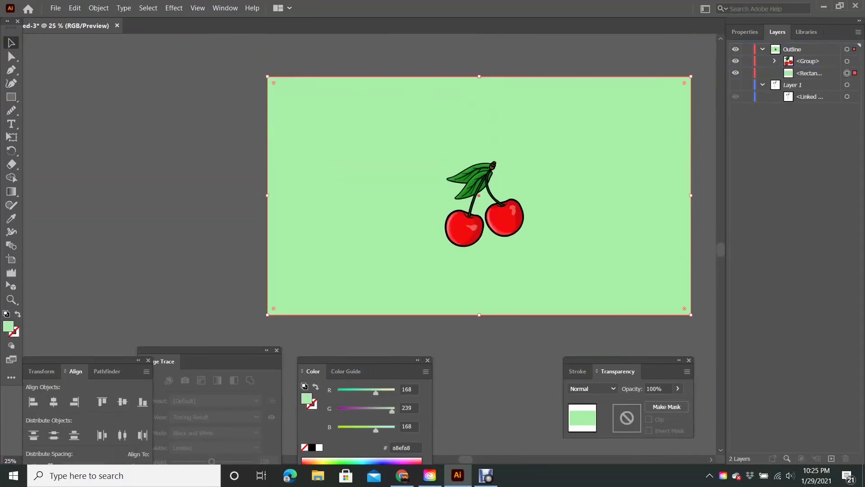
pyautogui.write('75ea75')
pyautogui.press('Return')
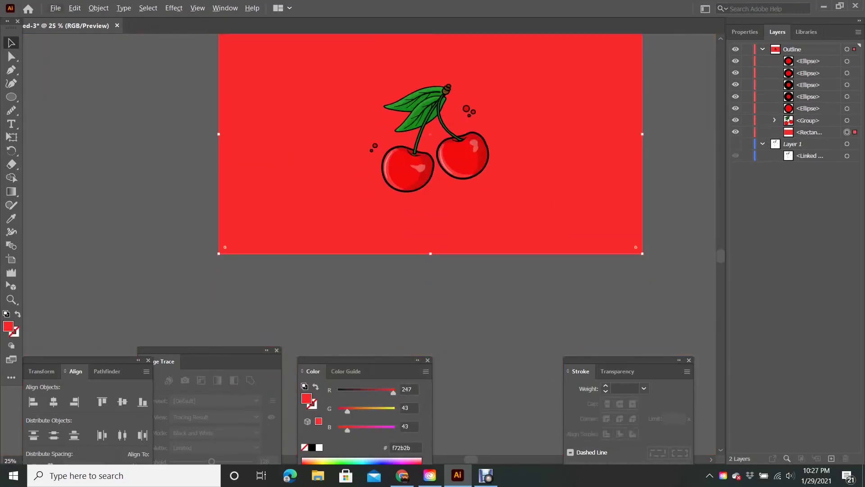
# Draw a circle around the cherries, send it behind them, and fill it e04c4c.
pyautogui.press('l')
pyautogui.moveTo(393, 88); pyautogui.dragTo(494, 186)
pyautogui.hotkey('ctrl', '[')
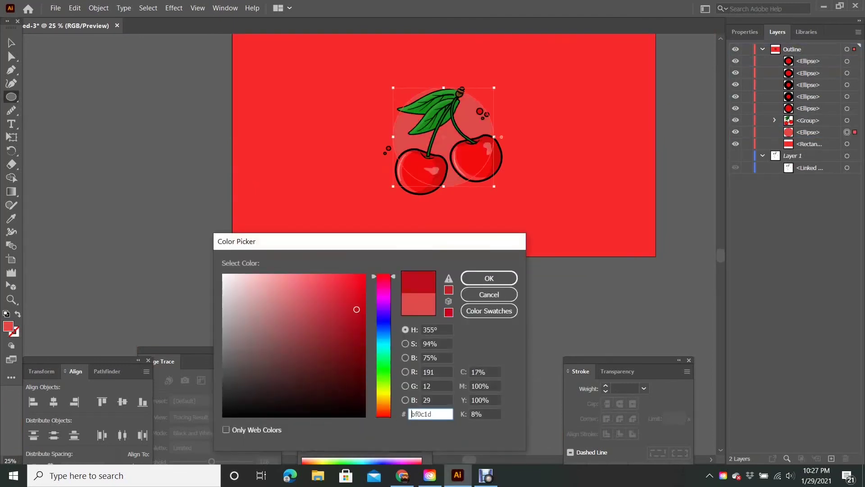
pyautogui.write('e04c4c')
pyautogui.press('Return')
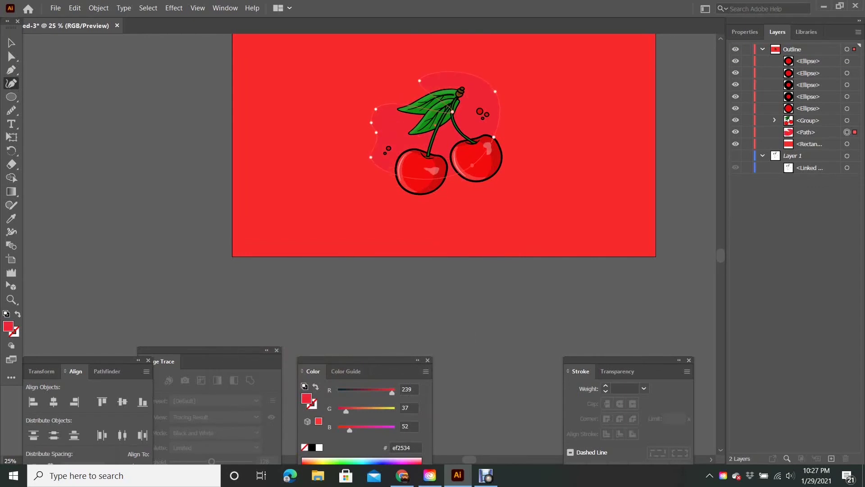
# Draw a small ellipse blob below the cherries and fill it with ff001f red.
pyautogui.moveTo(458, 186); pyautogui.dragTo(501, 208)
pyautogui.press('v')
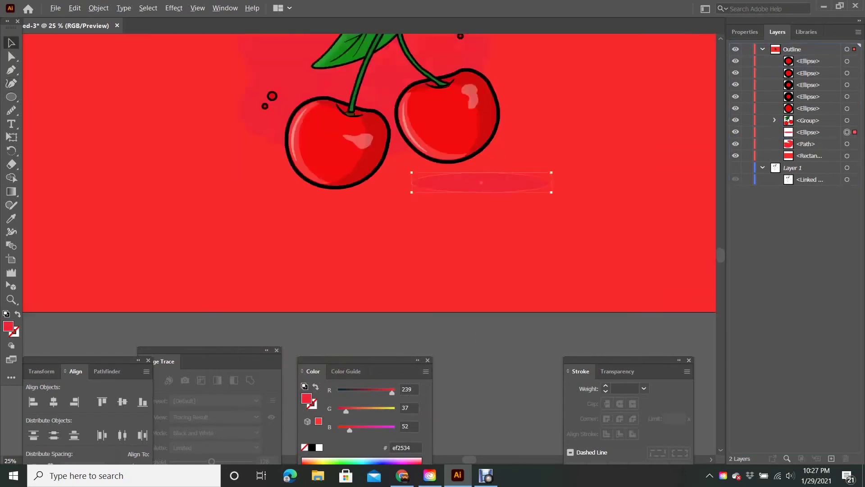
pyautogui.scroll(3, 505, 201)
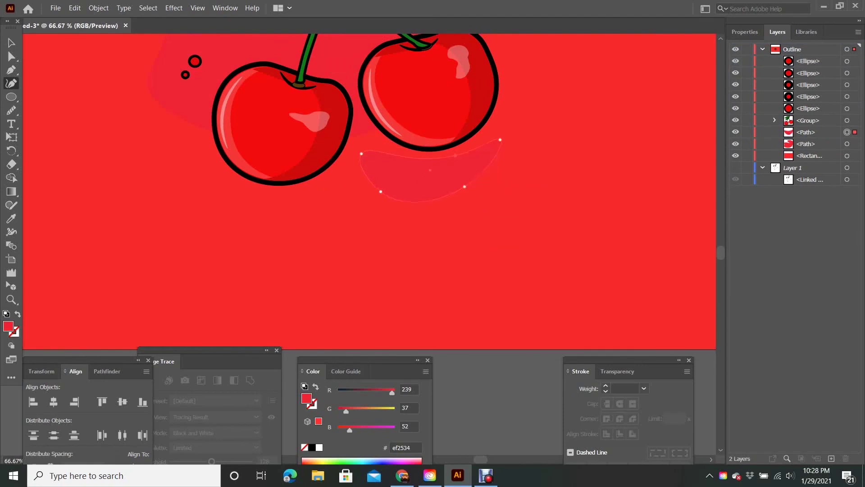
pyautogui.hotkey('ctrl', '0')
pyautogui.write('vff001f')
pyautogui.press('Return')
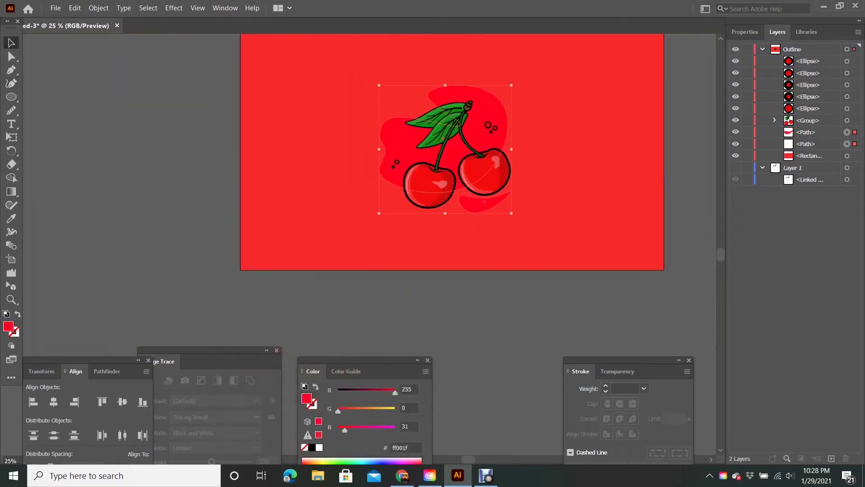
pyautogui.press('Return')
pyautogui.hotkey('ctrl', '=')
pyautogui.press('i')
pyautogui.click(586, 271)
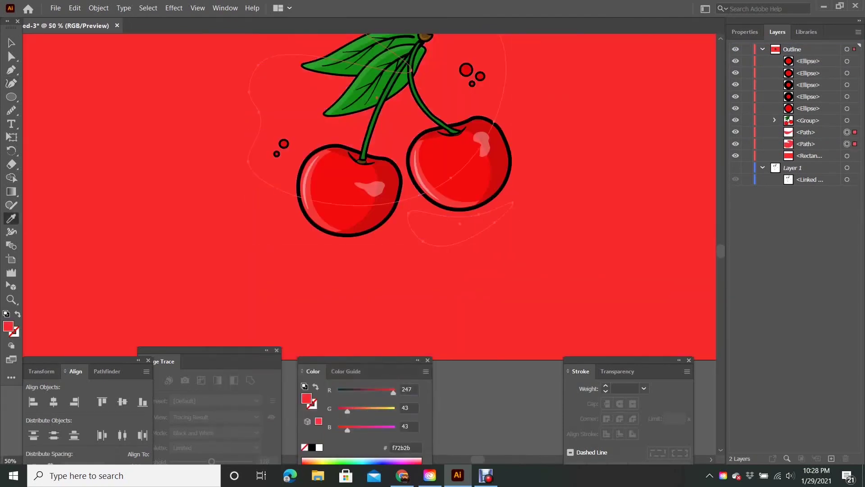
# Darken the blob fill to db0505, then open and dismiss the save dialog.
pyautogui.doubleClick(9, 326)
pyautogui.write('db0505')
pyautogui.press('Return')
pyautogui.hotkey('ctrl', '-')
pyautogui.hotkey('ctrl', '-')
pyautogui.press('v')
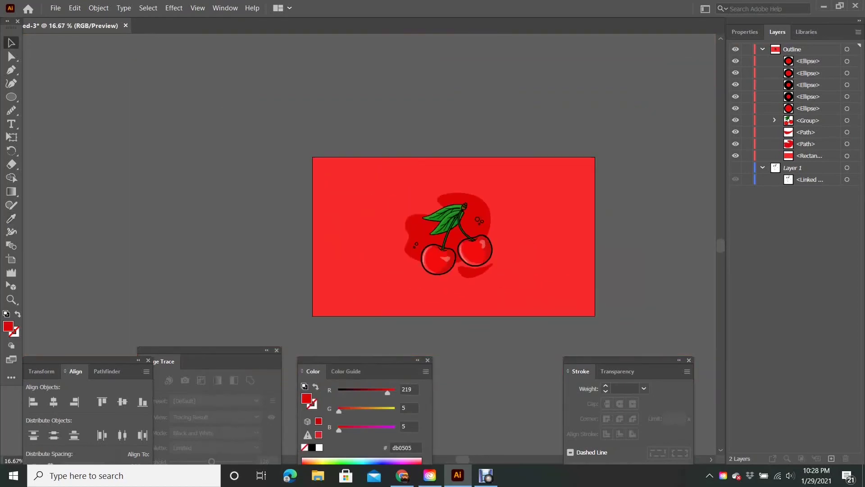
pyautogui.hotkey('ctrl', '=')
pyautogui.hotkey('ctrl', 'shift', 's')
pyautogui.press('Escape')
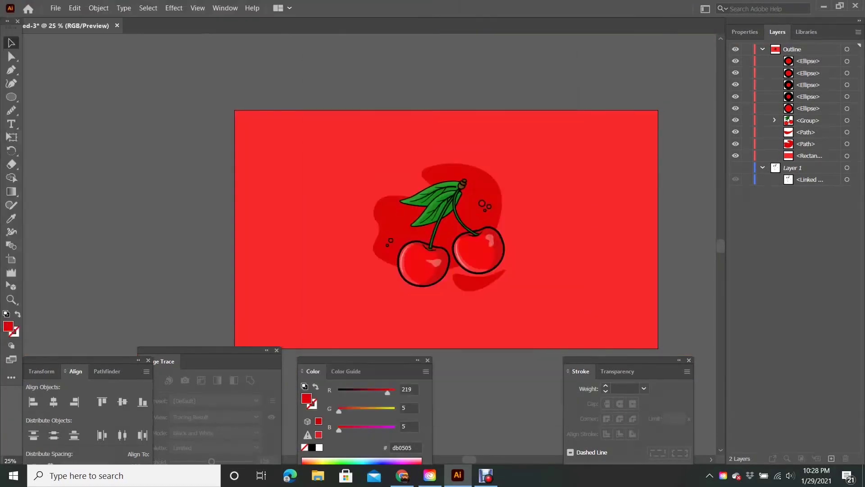